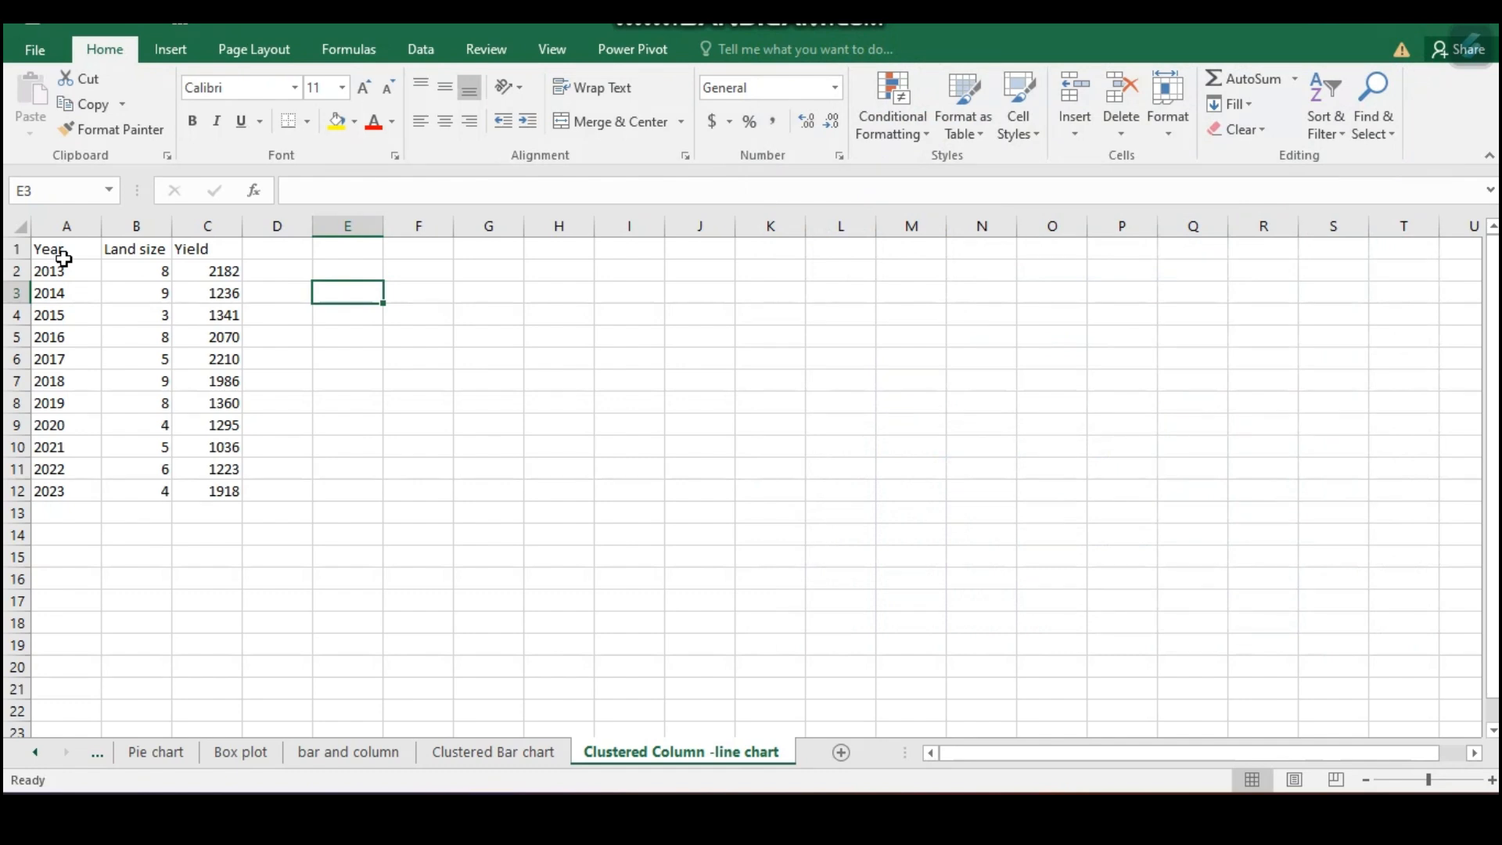
Insert a line chart of the Year, Land size and Yield data in A1:C12 and move it slightly closer to the table.
{"action": "left_click", "coordinate": [63, 254]}
{"action": "left_click", "coordinate": [136, 276]}
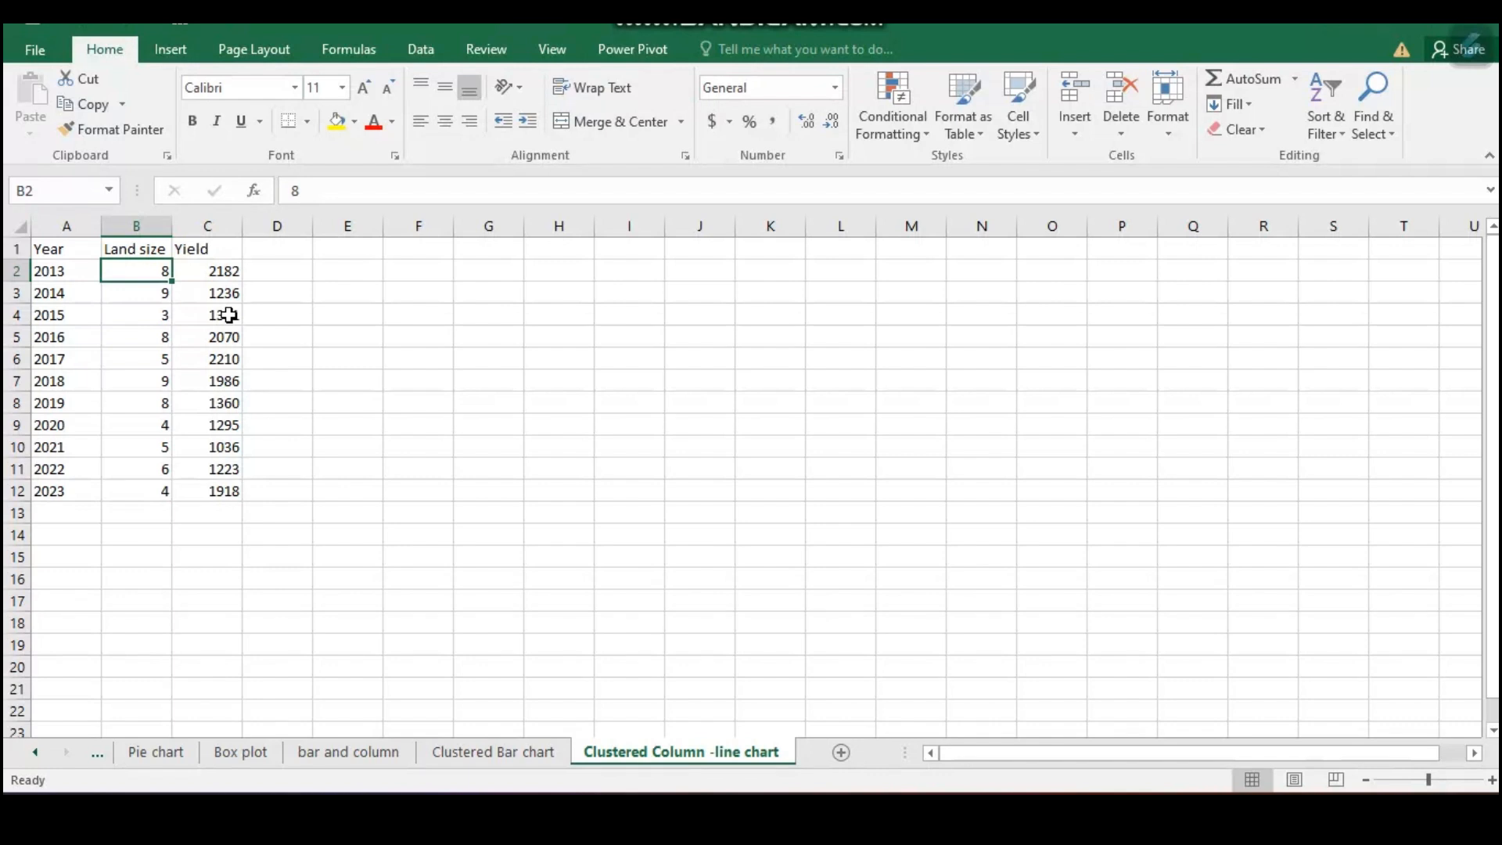
{"action": "left_click", "coordinate": [51, 247]}
{"action": "left_click_drag", "start_coordinate": [50, 246], "coordinate": [208, 490]}
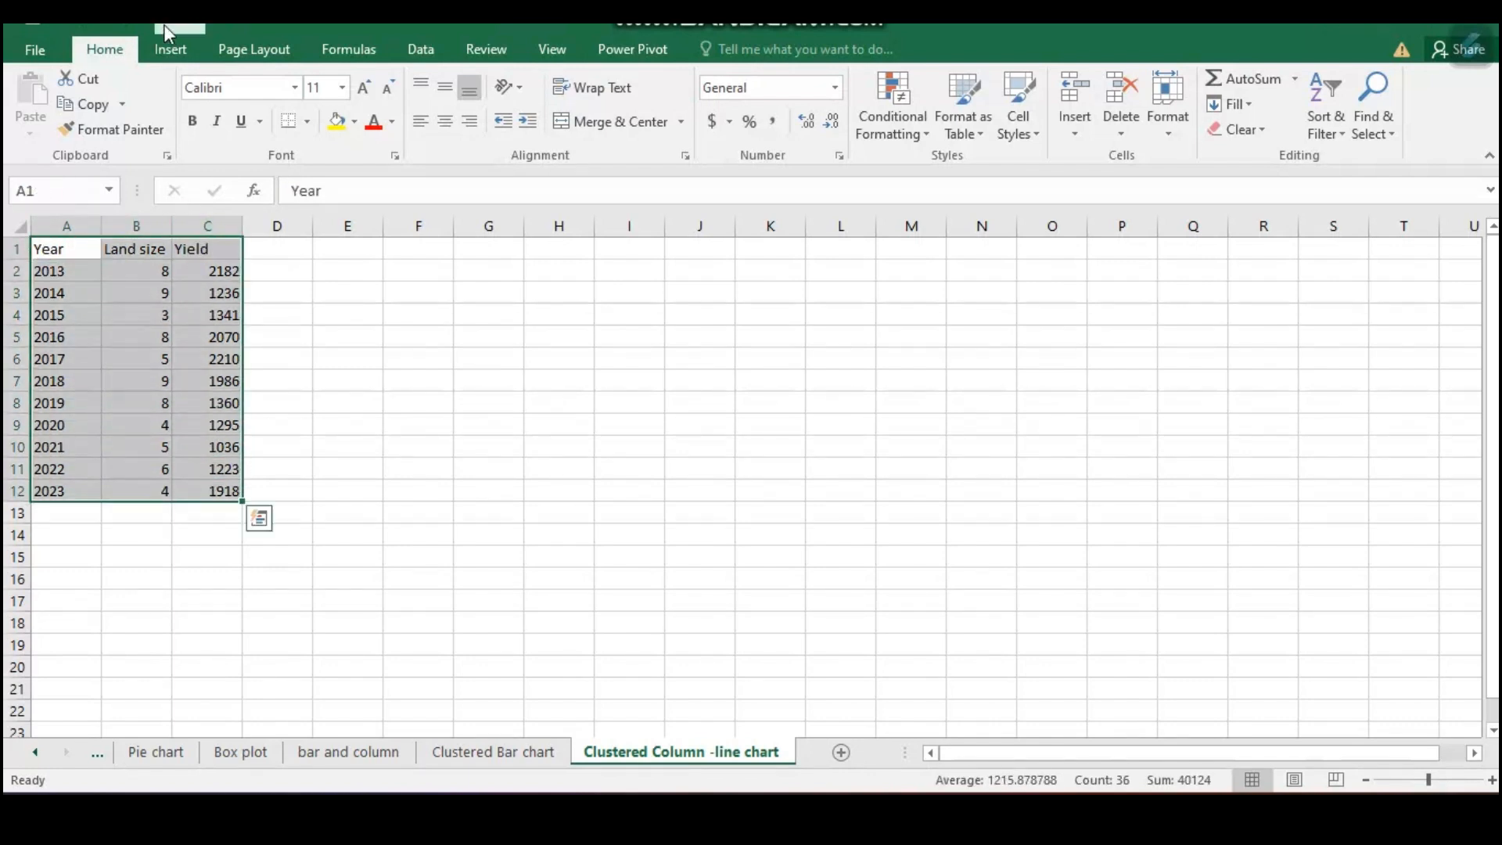
{"action": "left_click", "coordinate": [168, 52]}
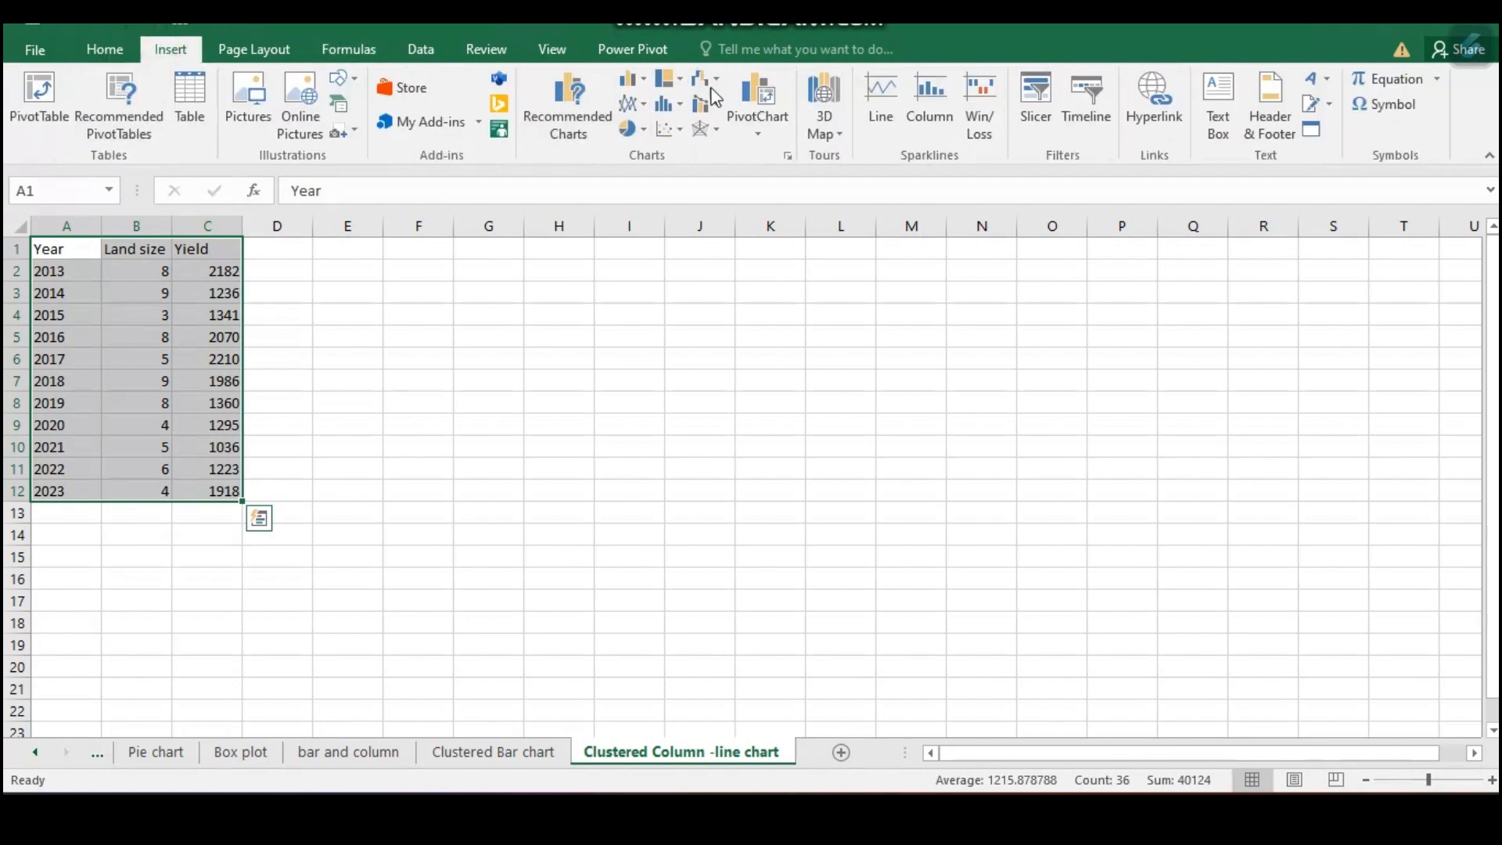
{"action": "left_click", "coordinate": [786, 156]}
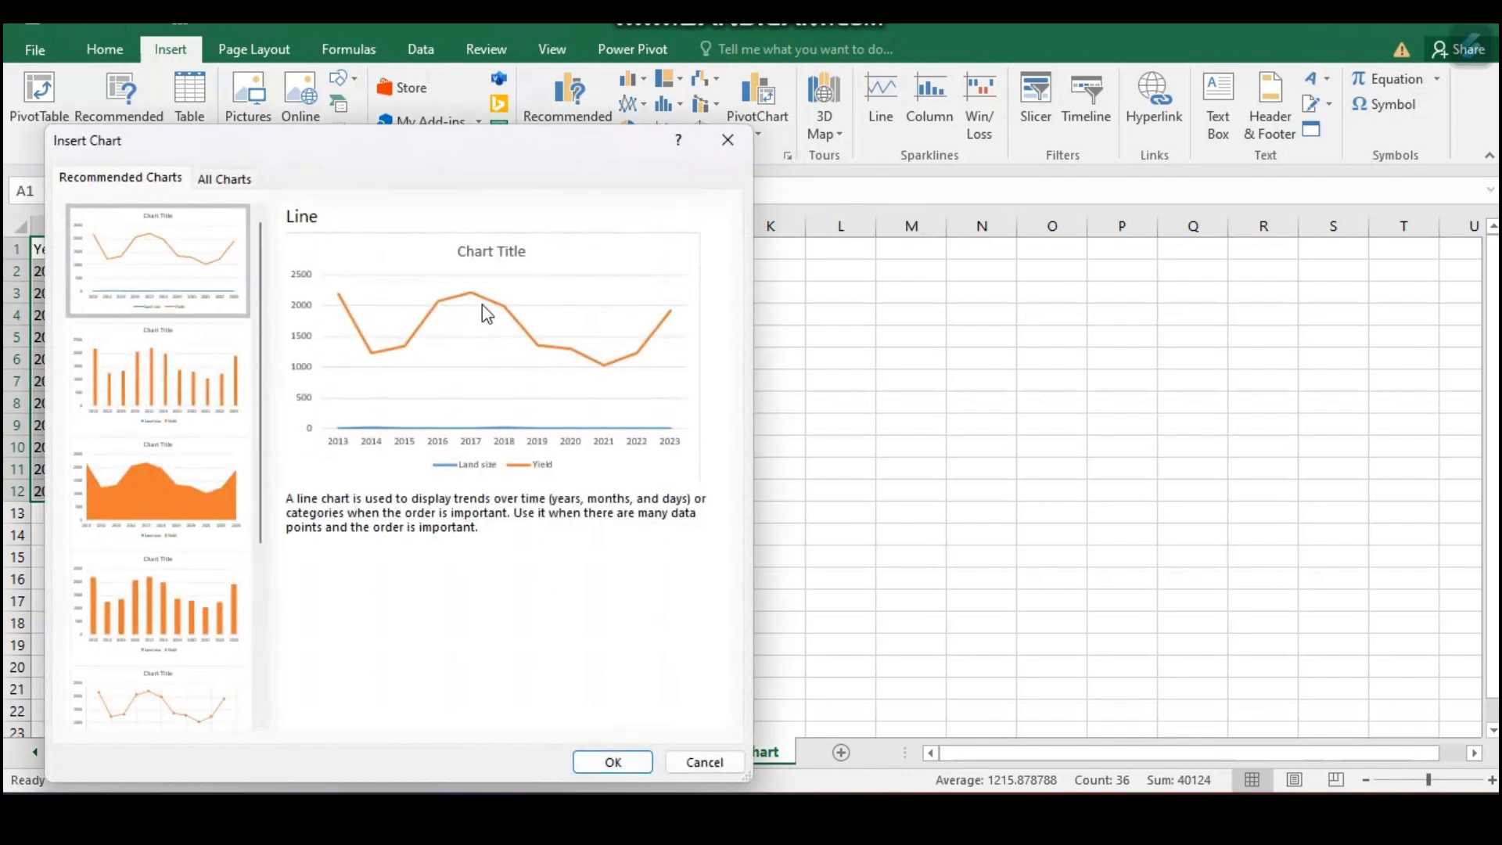
{"action": "left_click", "coordinate": [186, 383]}
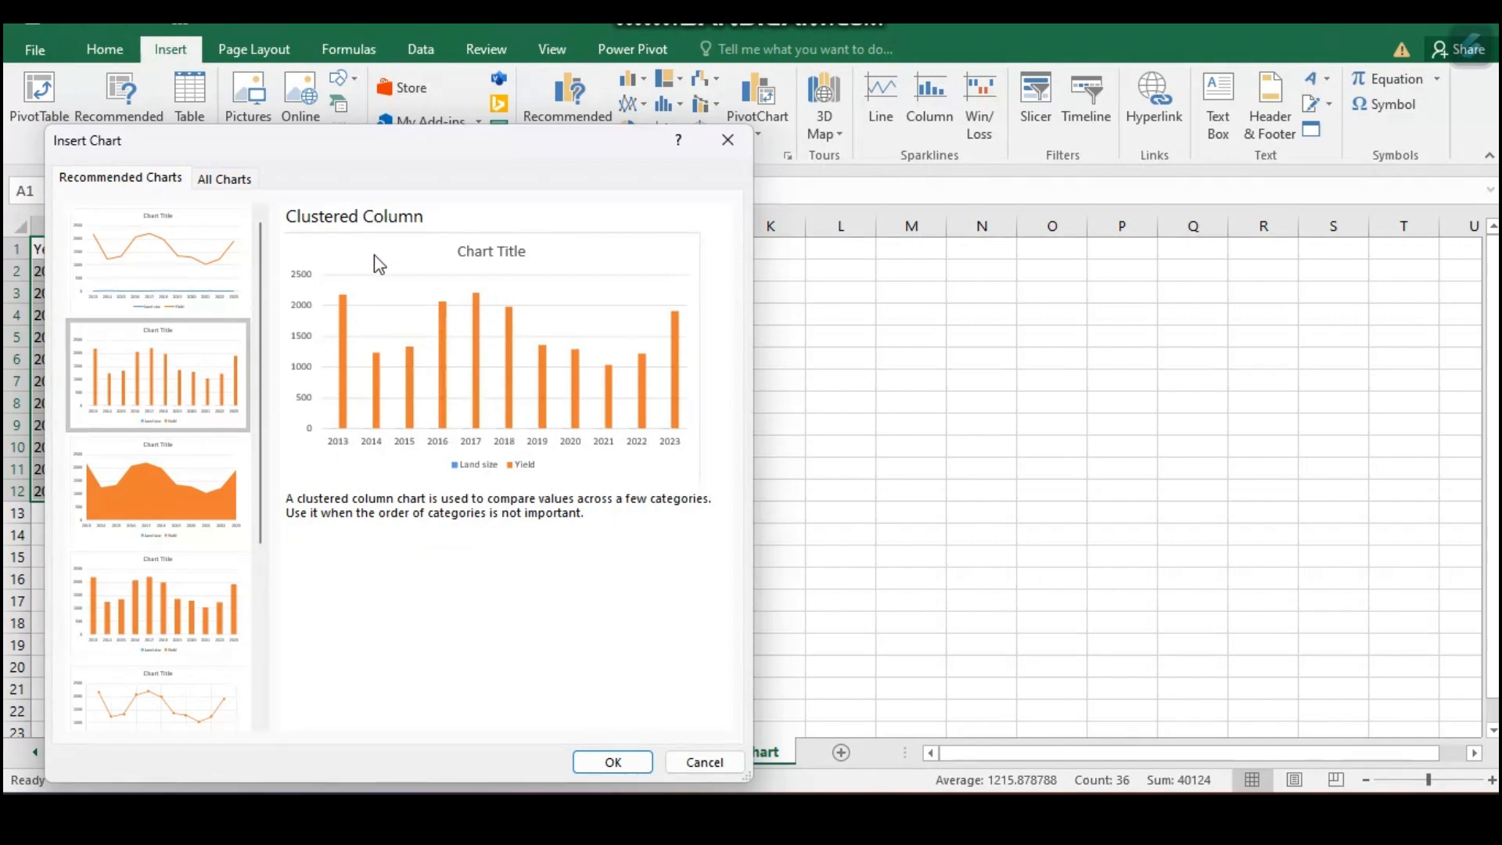
{"action": "left_click", "coordinate": [144, 241]}
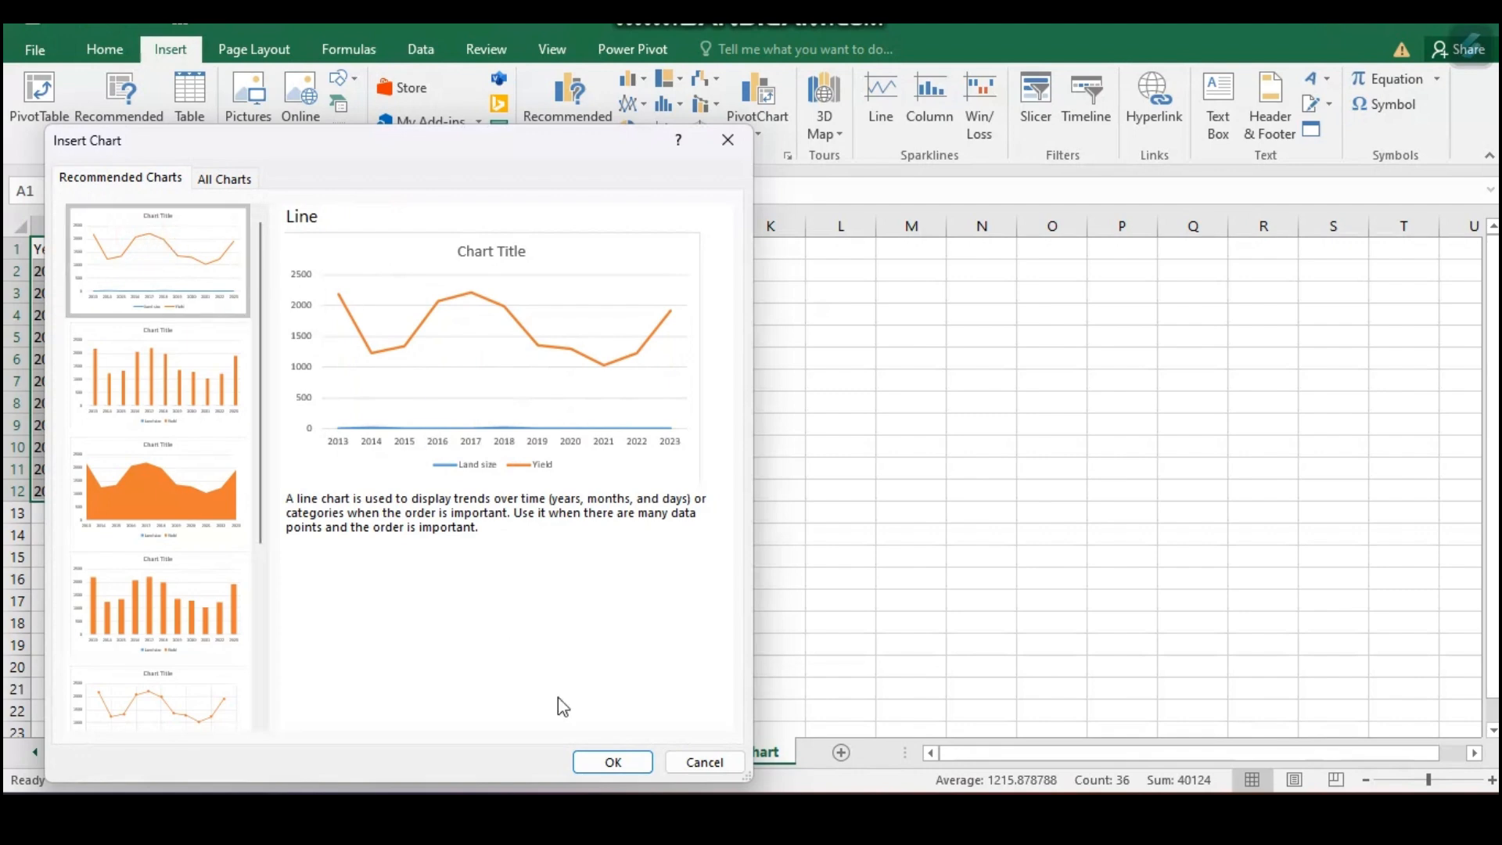
{"action": "left_click", "coordinate": [622, 763]}
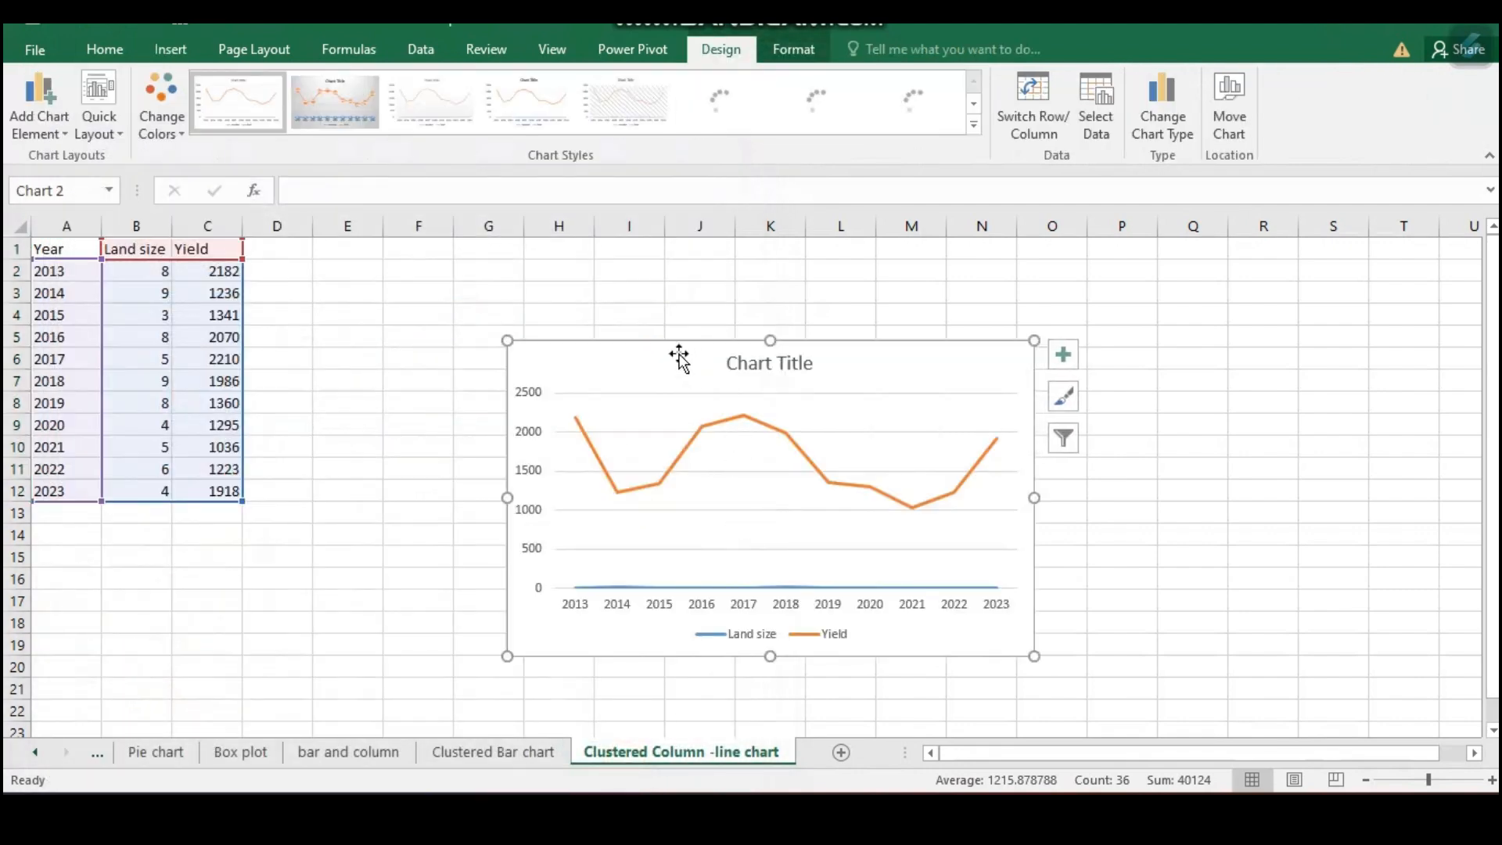
{"action": "left_click_drag", "start_coordinate": [679, 356], "coordinate": [628, 304]}
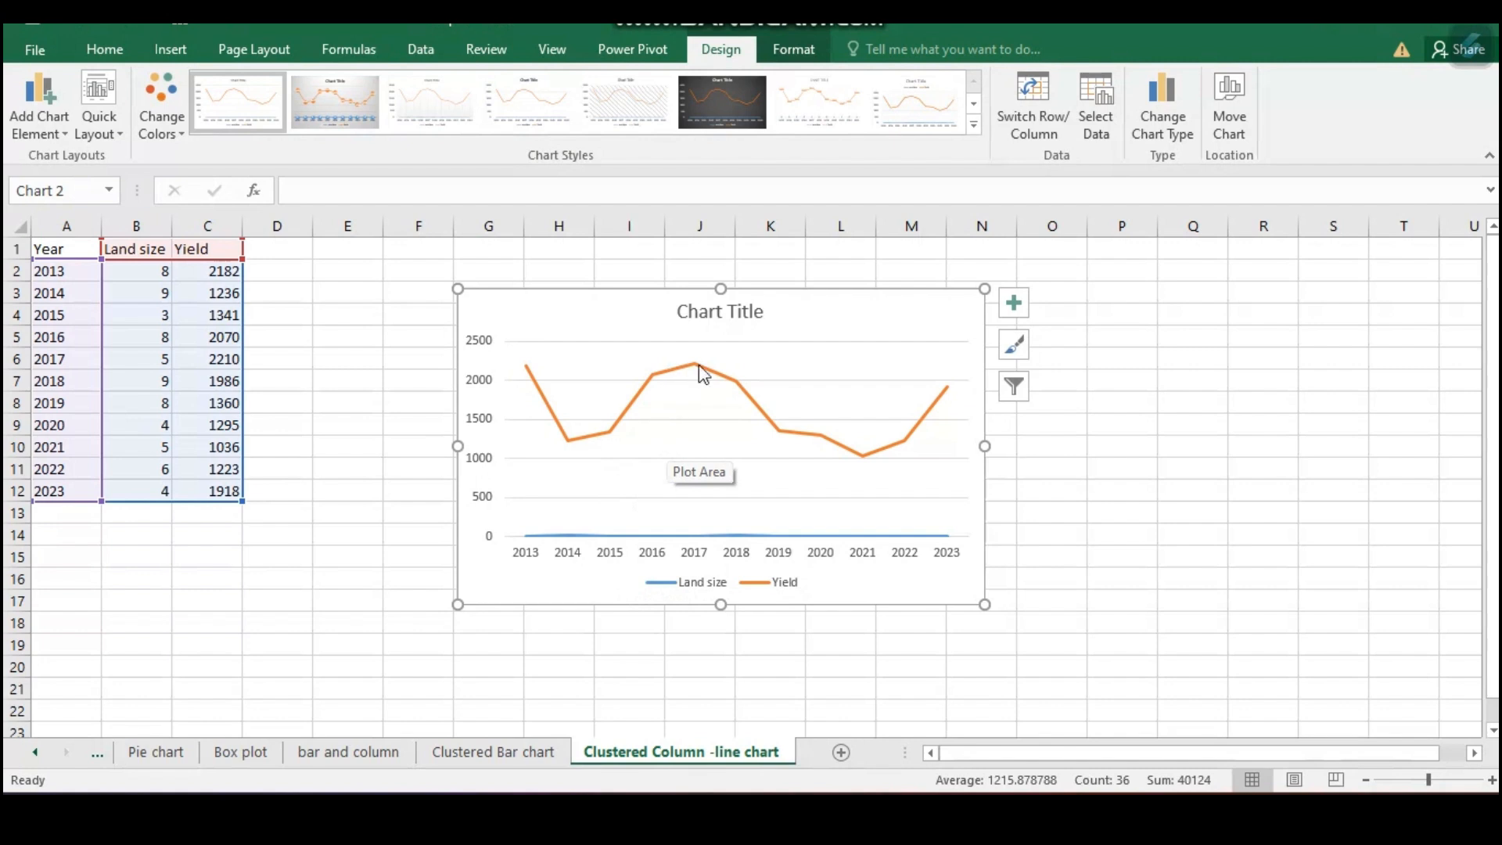
Change the chart to a combo with Land size as Clustered Column and Yield as Line on the secondary axis.
{"action": "mouse_move", "coordinate": [699, 366]}
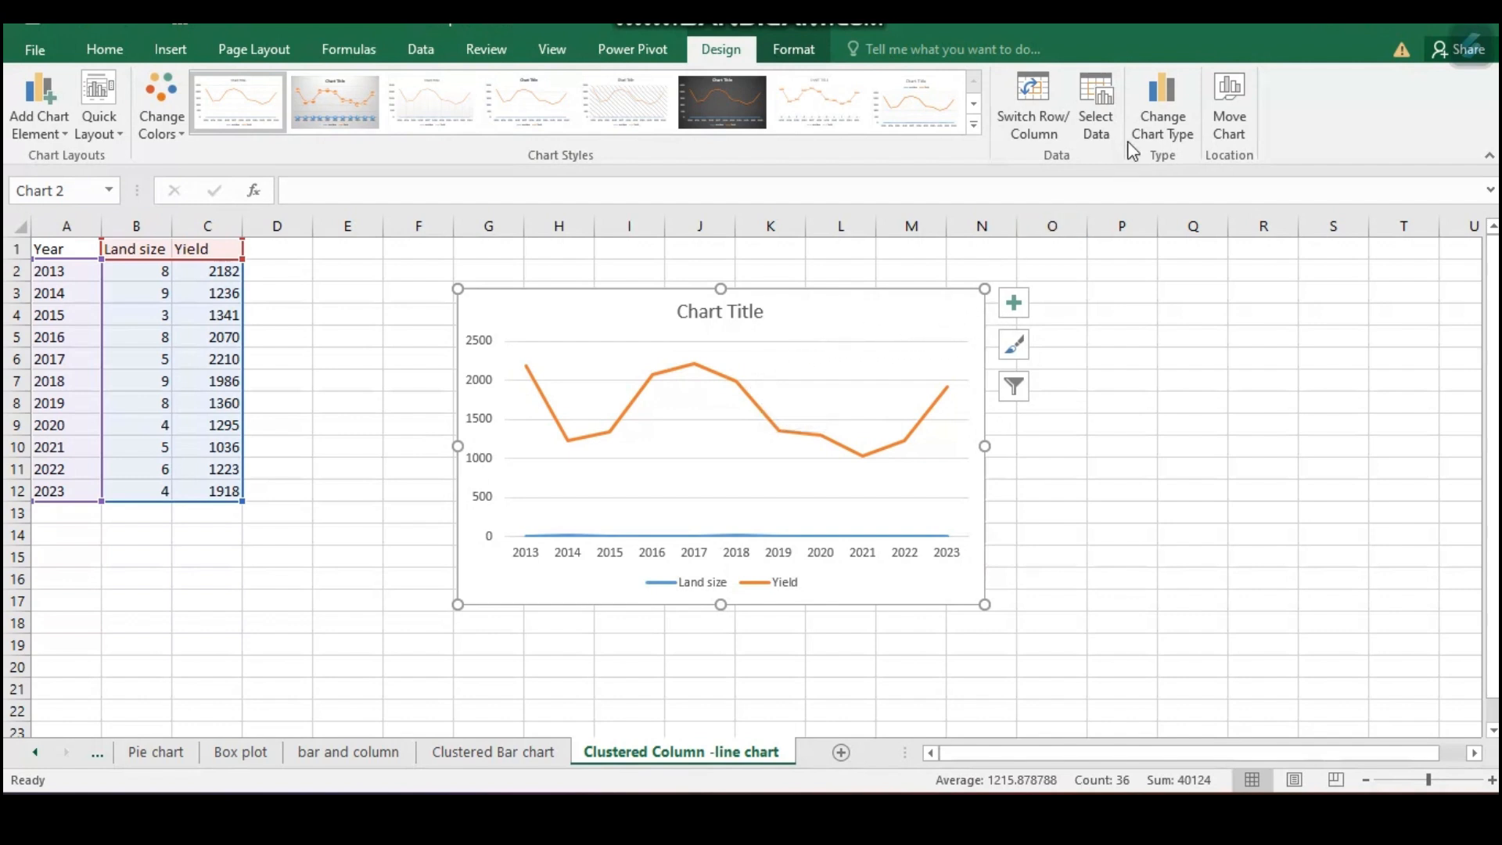
{"action": "left_click", "coordinate": [1171, 123]}
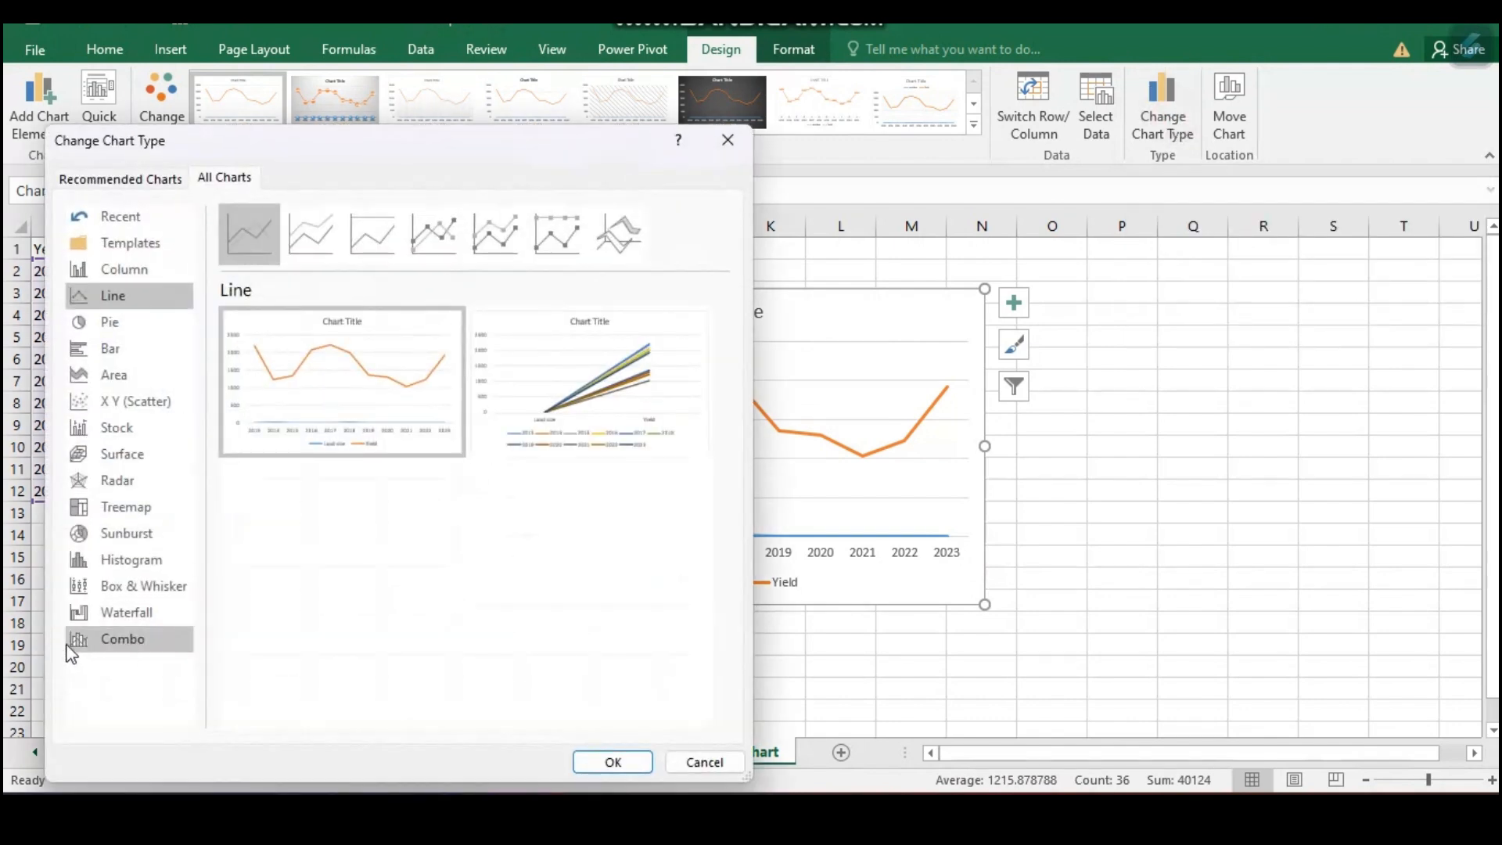
{"action": "left_click", "coordinate": [88, 646]}
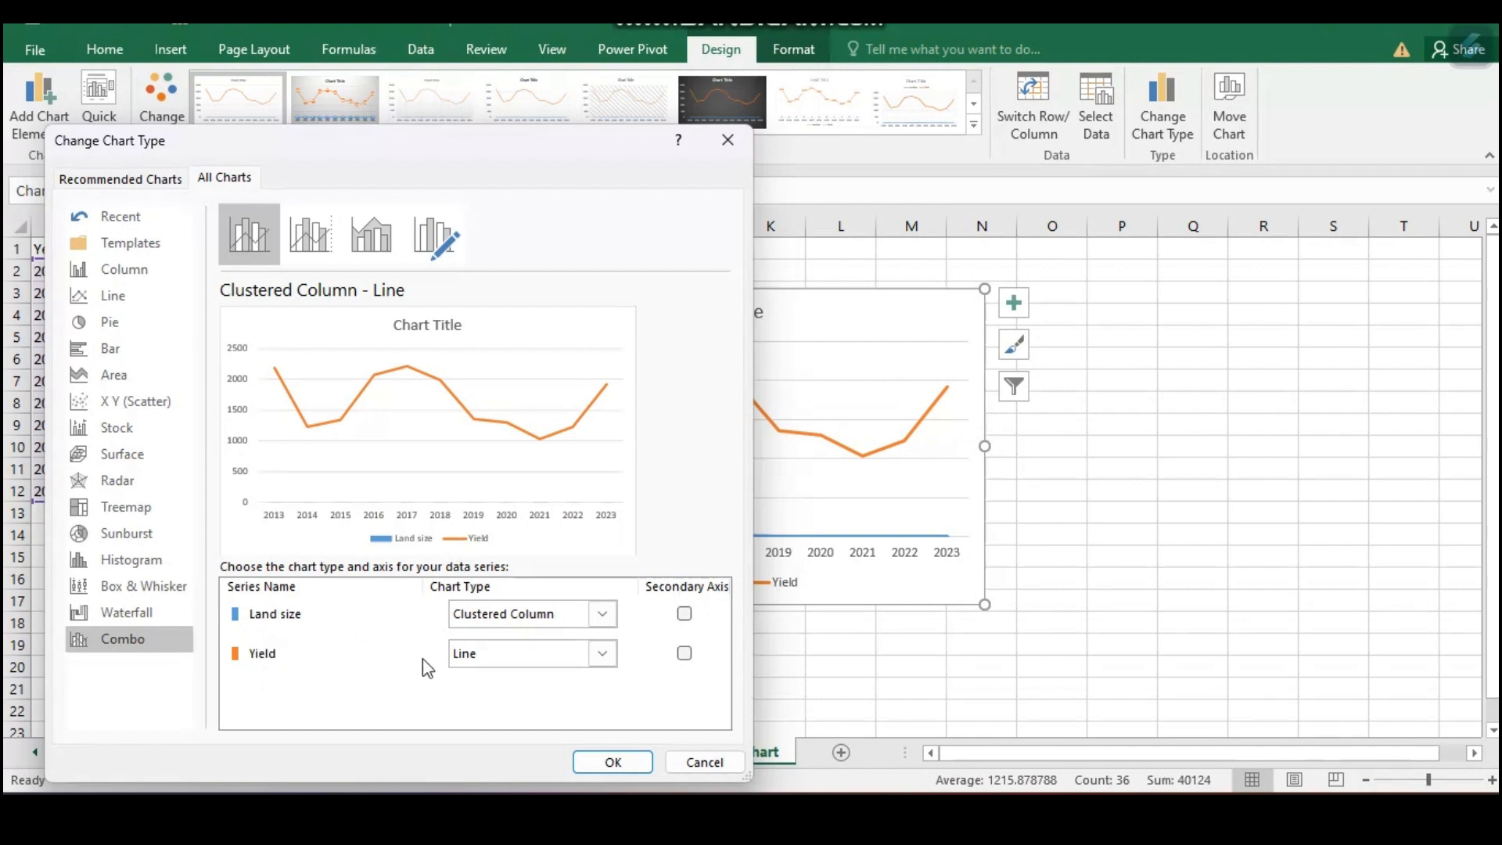
{"action": "left_click", "coordinate": [683, 653]}
{"action": "left_click", "coordinate": [618, 761]}
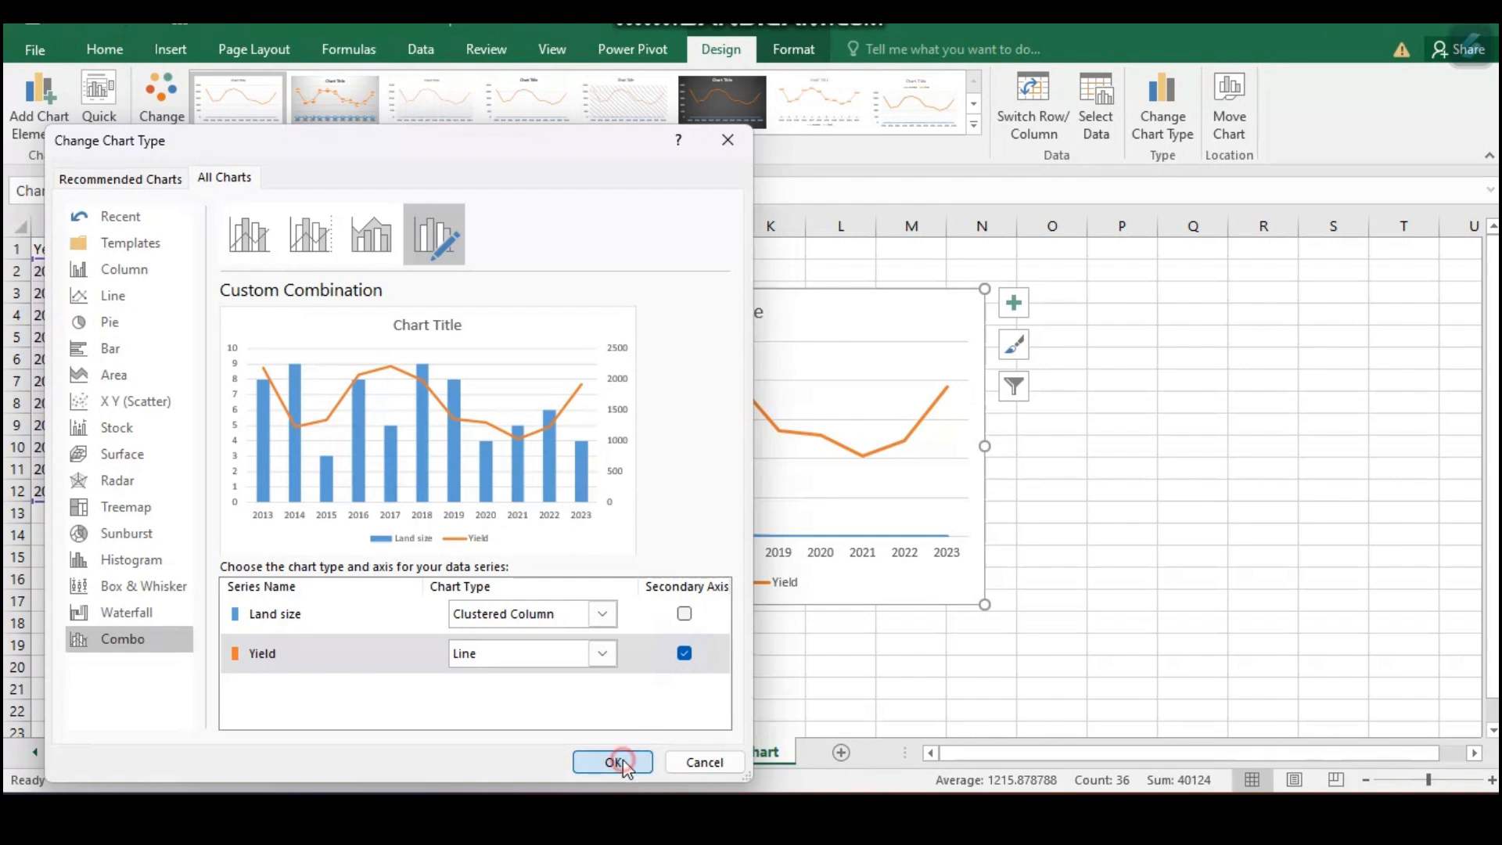
{"action": "left_click", "coordinate": [1150, 577]}
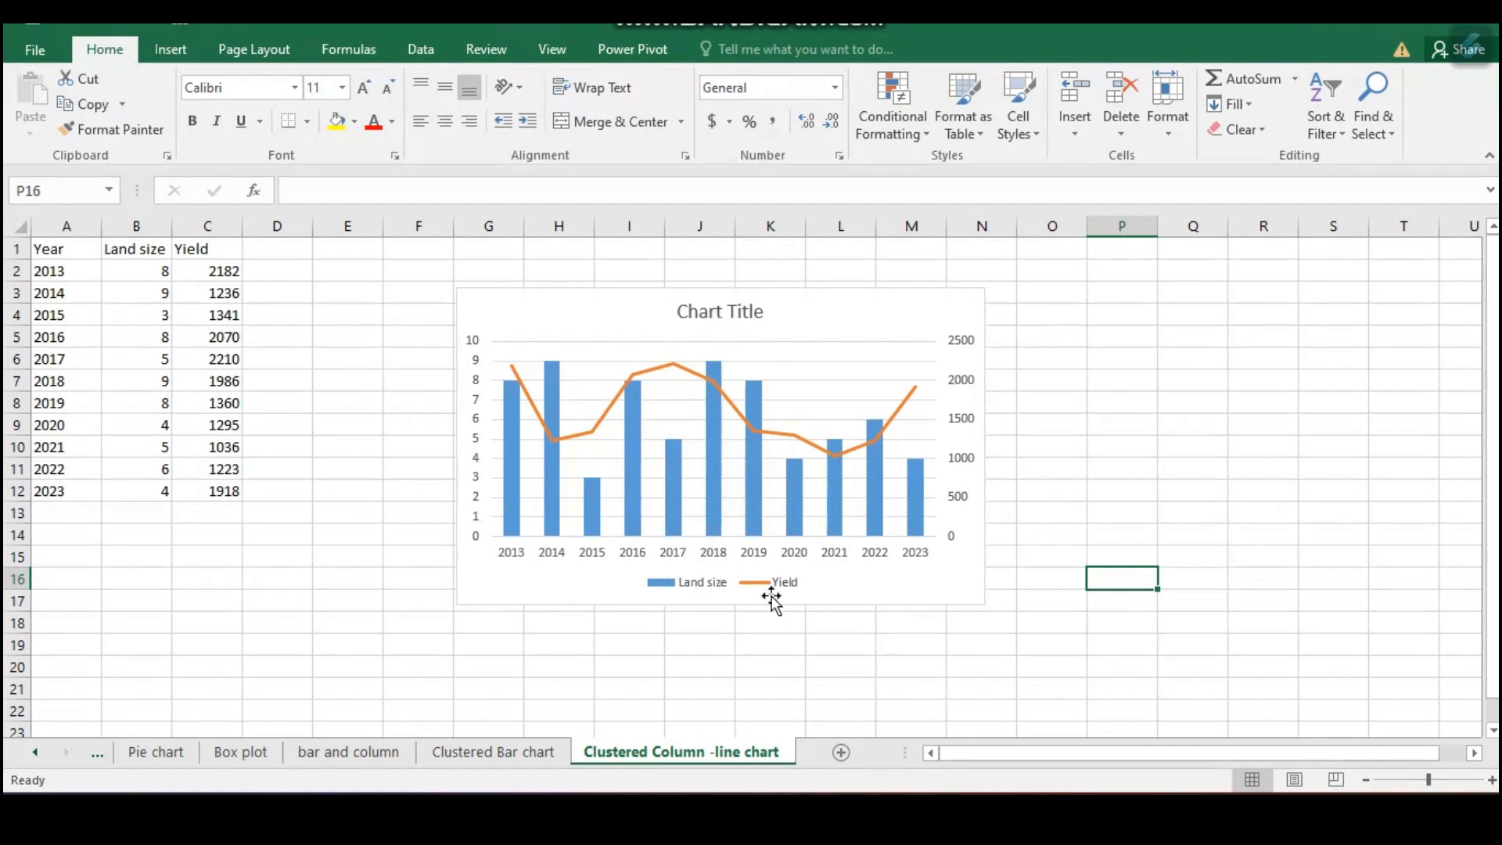
Change the Land size series in the combo chart to the Line chart type.
{"action": "mouse_move", "coordinate": [914, 409]}
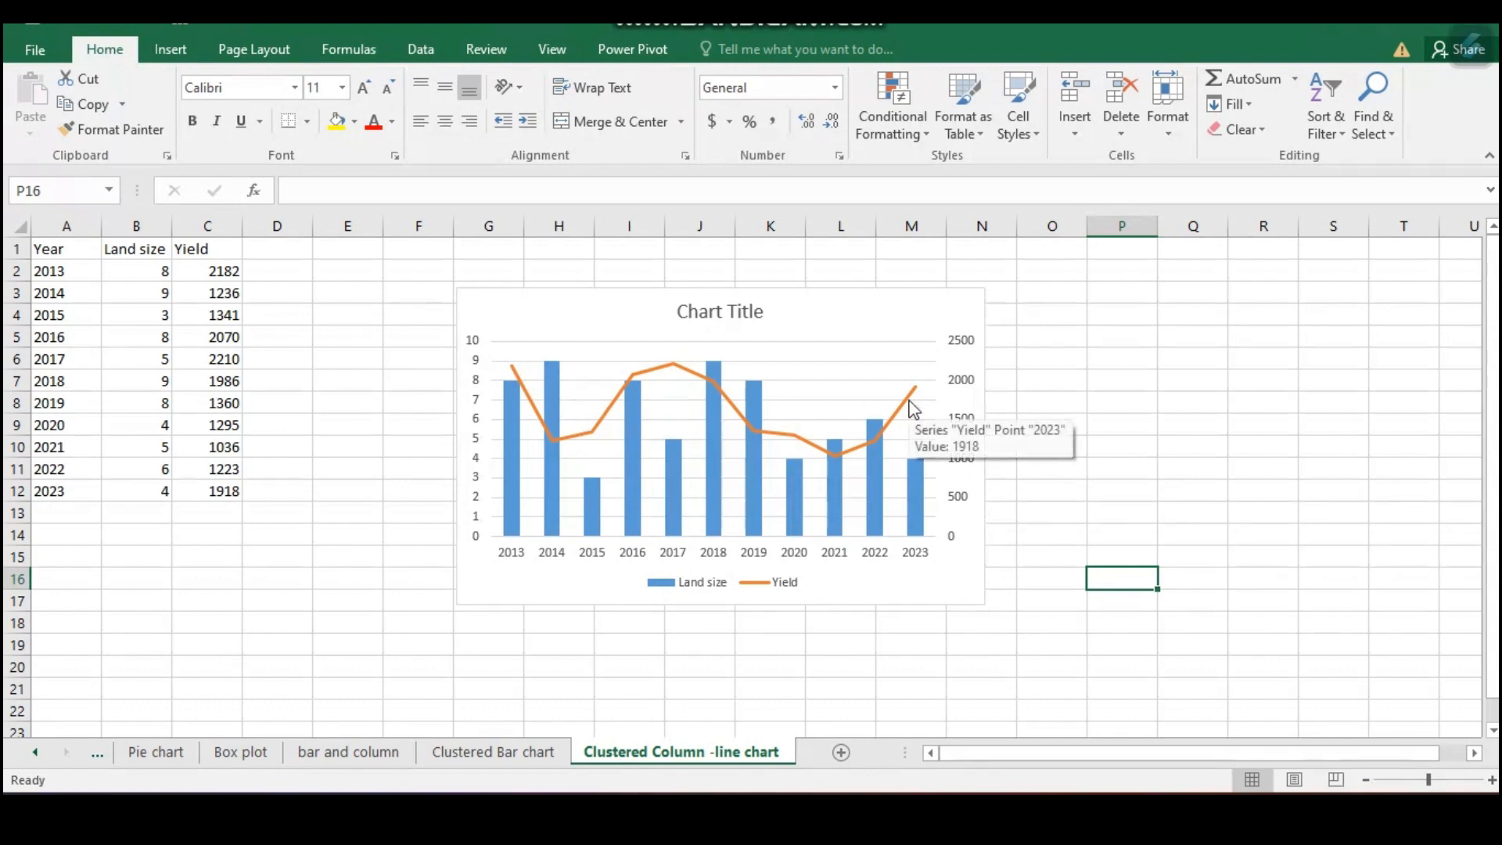
{"action": "mouse_move", "coordinate": [723, 475]}
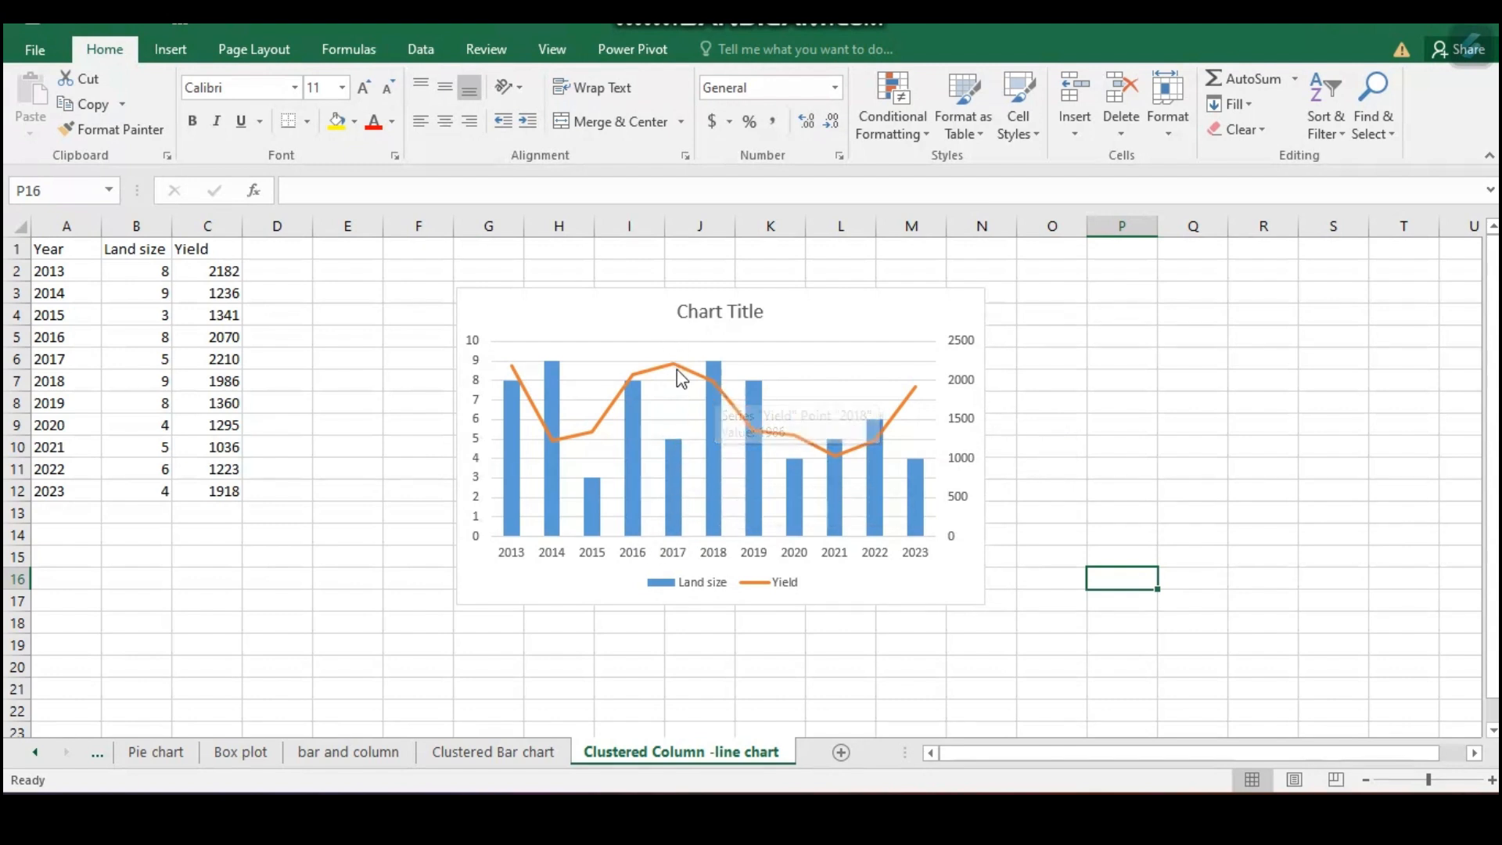
{"action": "mouse_move", "coordinate": [678, 370]}
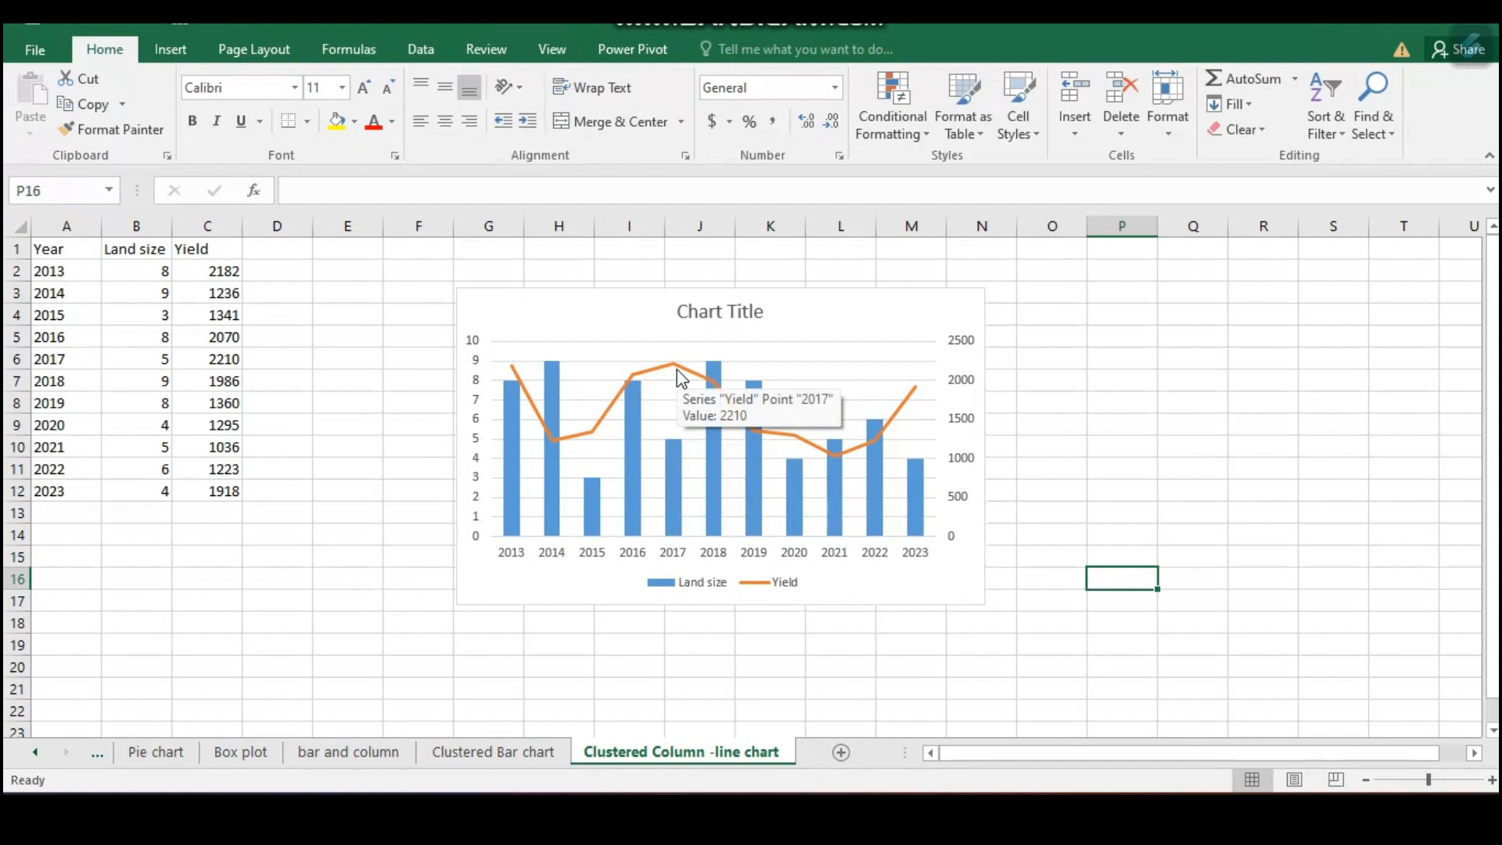
{"action": "left_click", "coordinate": [943, 303]}
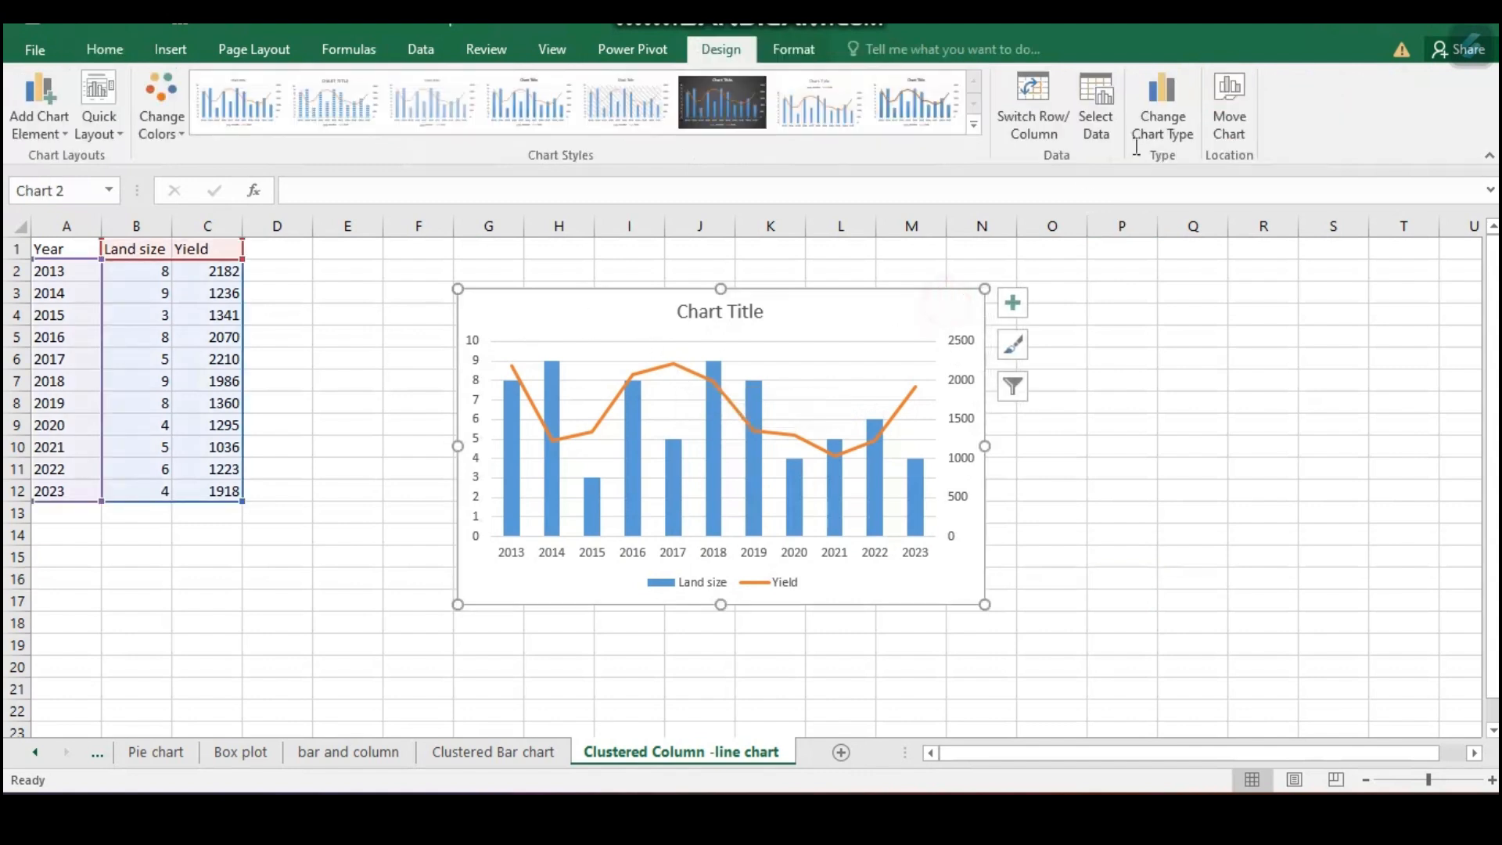
{"action": "left_click", "coordinate": [1157, 94]}
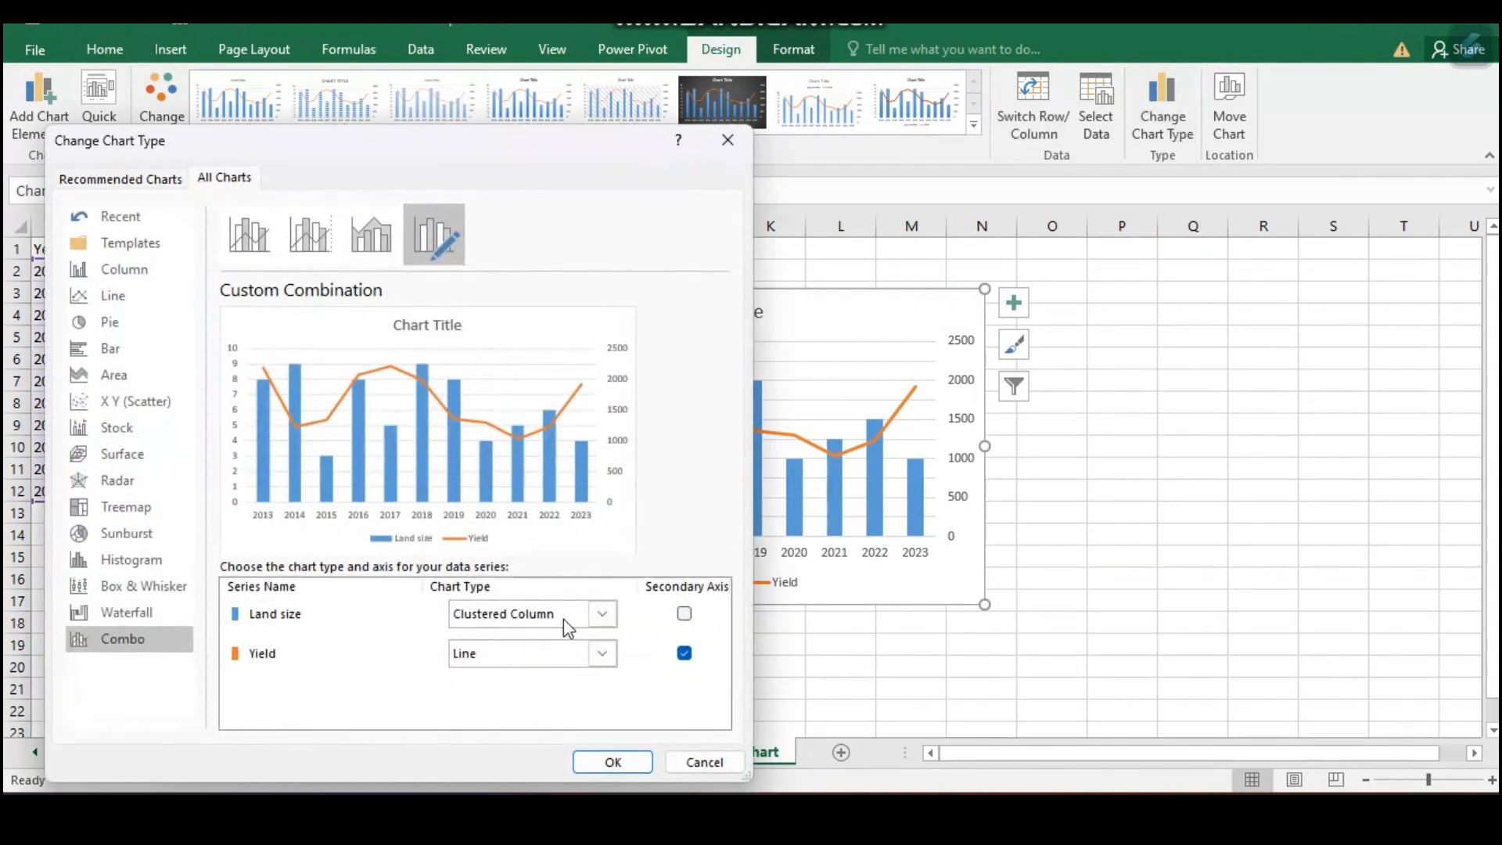
{"action": "left_click", "coordinate": [604, 613]}
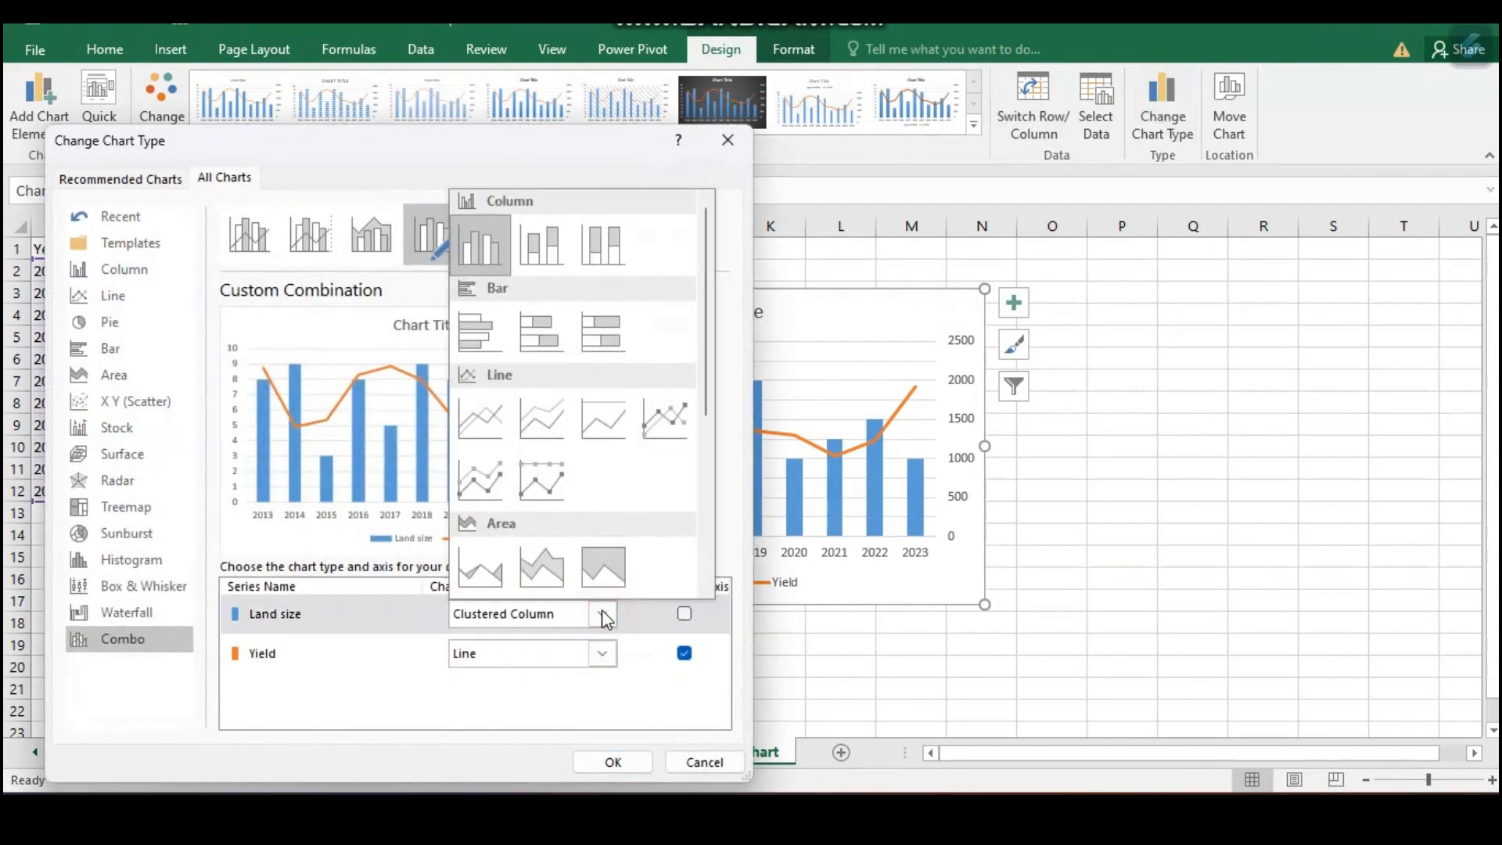
{"action": "left_click", "coordinate": [485, 412]}
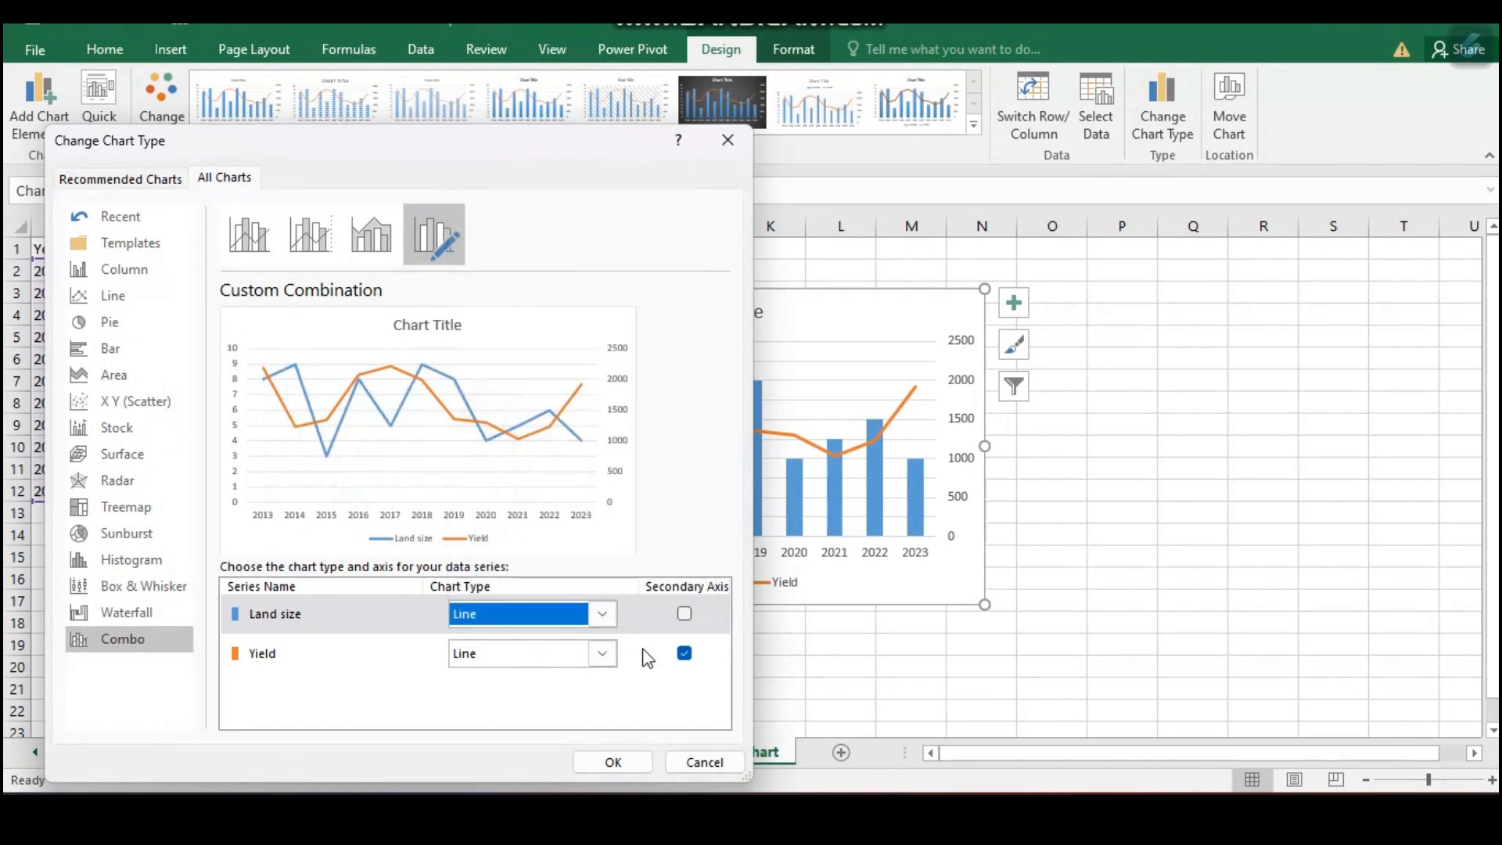
{"action": "left_click", "coordinate": [616, 761]}
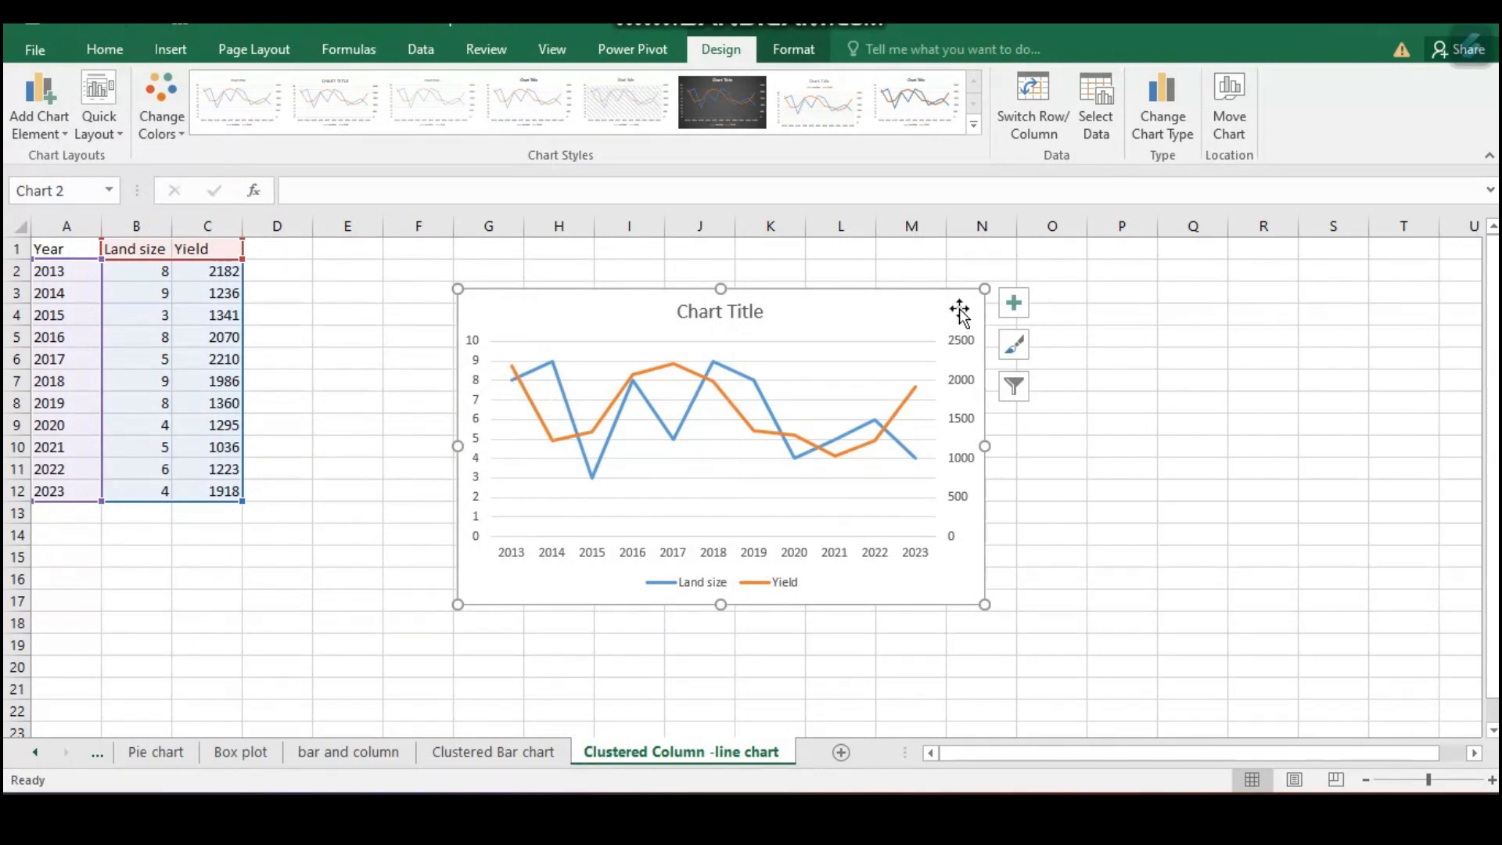
Set the chart title to "Yield Across Land Size".
{"action": "left_click", "coordinate": [1013, 303]}
{"action": "left_click", "coordinate": [727, 317]}
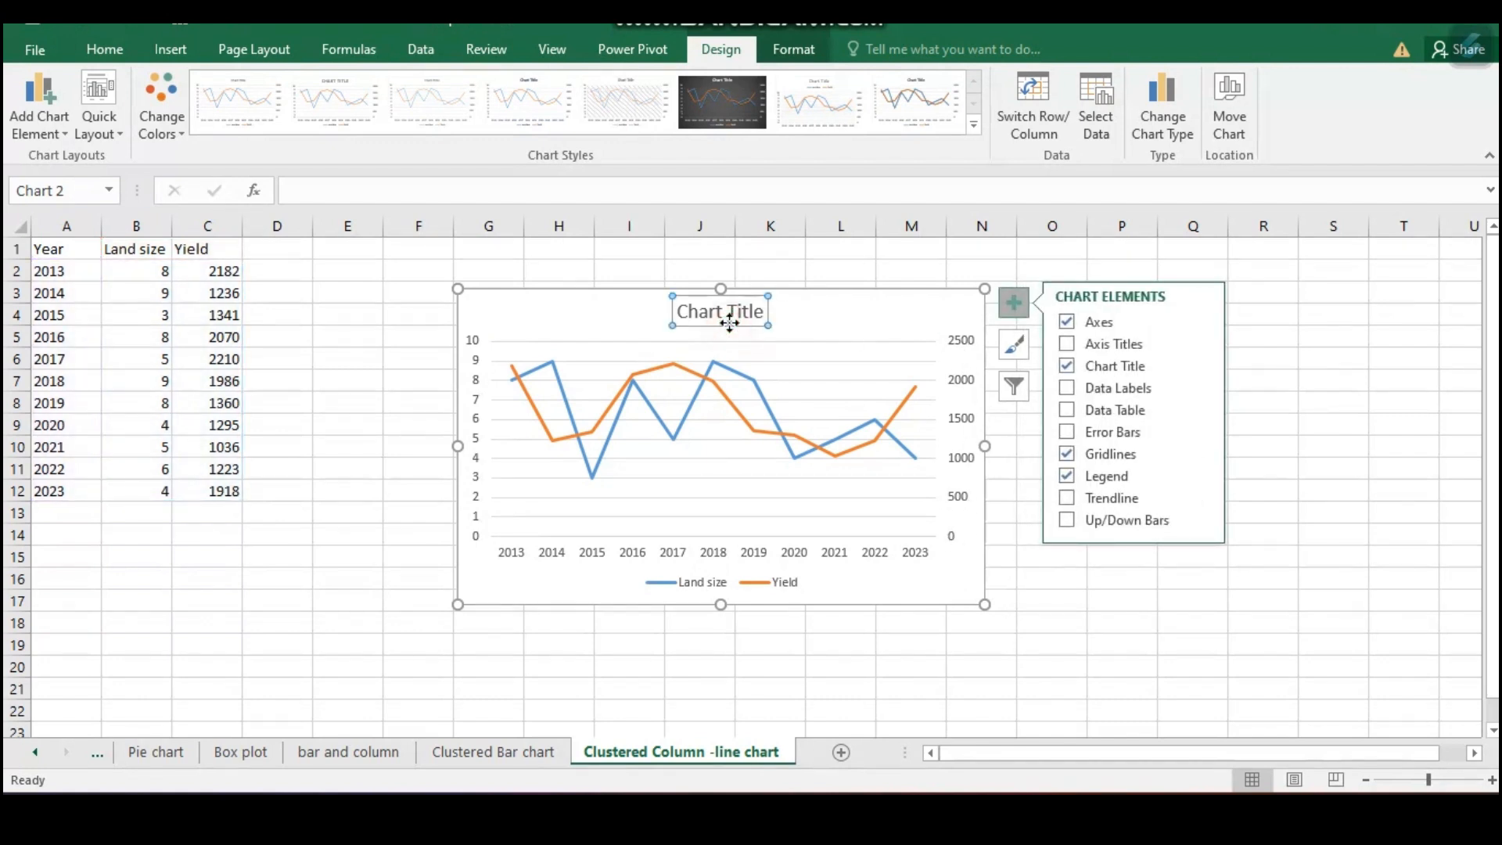
{"action": "type", "text": "Ye"}
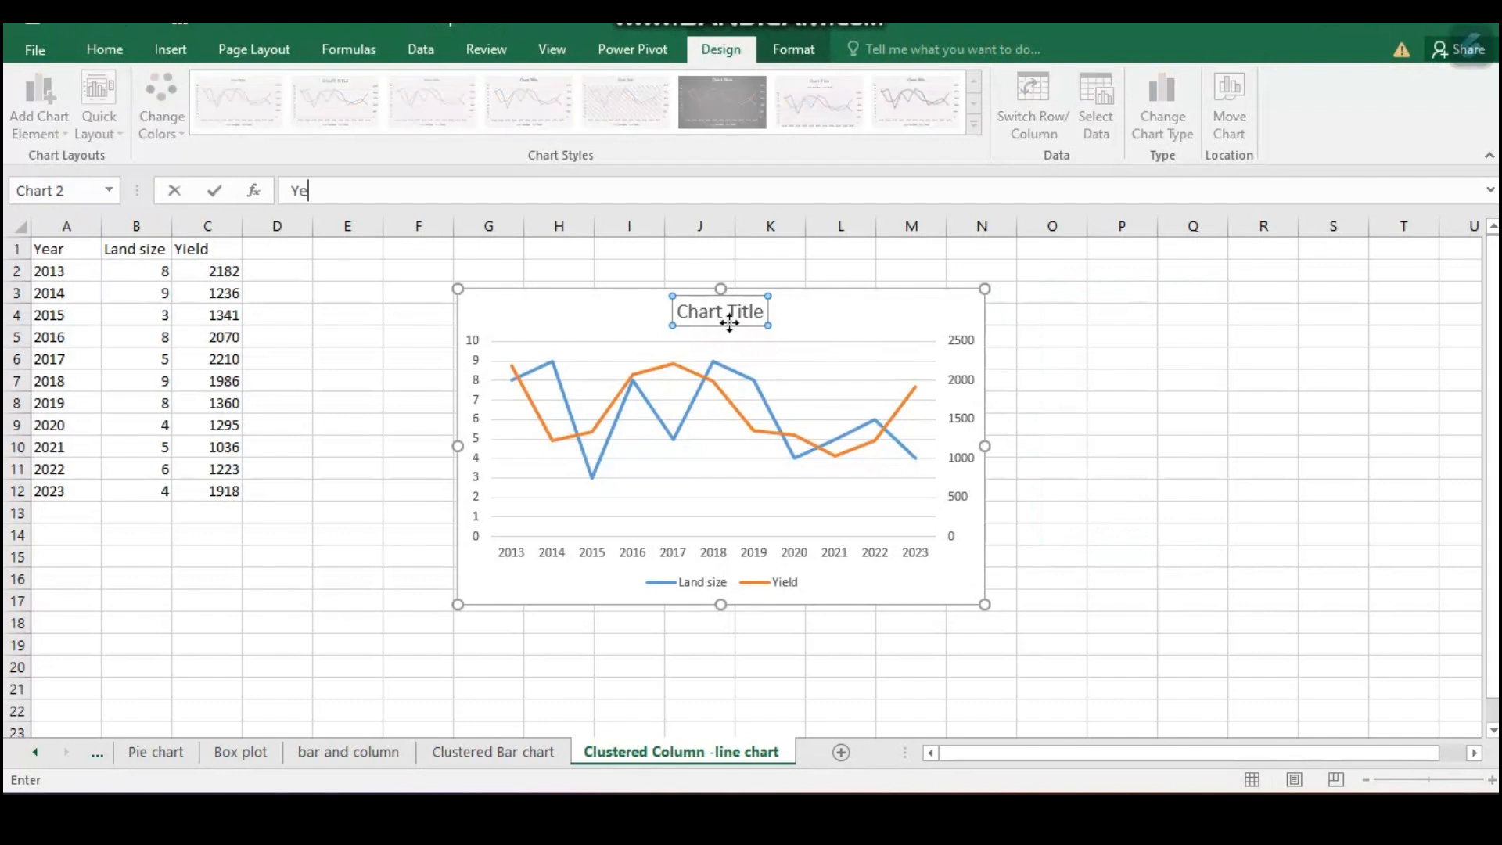
{"action": "type", "text": "d "}
{"action": "type", "text": "Agr"}
{"action": "key", "text": "BackSpace"}
{"action": "key", "text": "BackSpace"}
{"action": "key", "text": "BackSpace"}
{"action": "type", "text": "Across Land Size"}
{"action": "key", "text": "Return"}
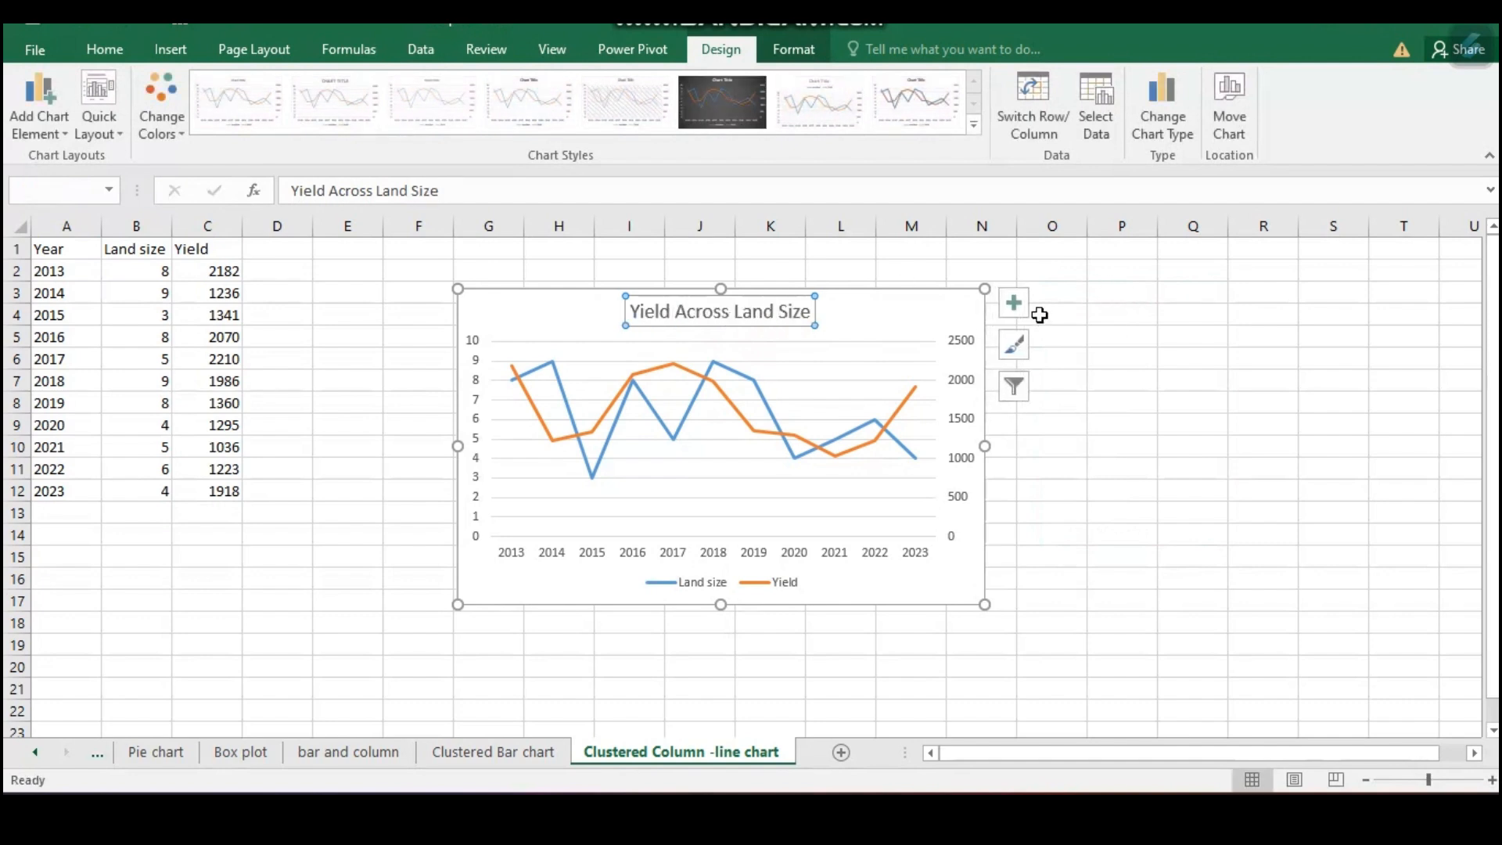
Add axis titles to the chart, naming the primary vertical axis "Land Size (Acre)" and the secondary vertical axis "Yield (KG)".
{"action": "left_click", "coordinate": [1009, 309]}
{"action": "left_click", "coordinate": [1066, 343]}
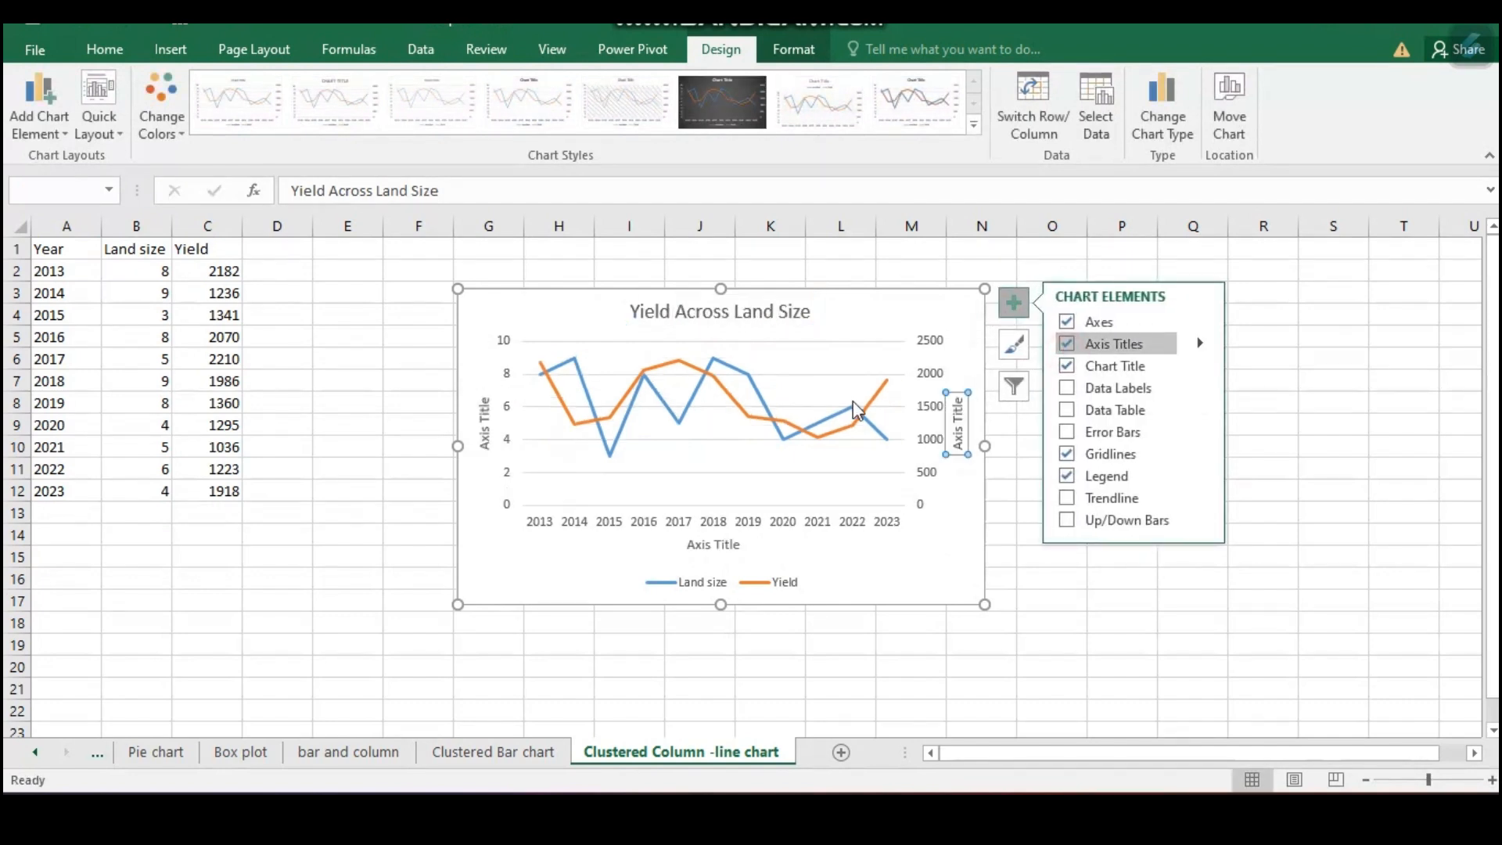
{"action": "left_click", "coordinate": [483, 421]}
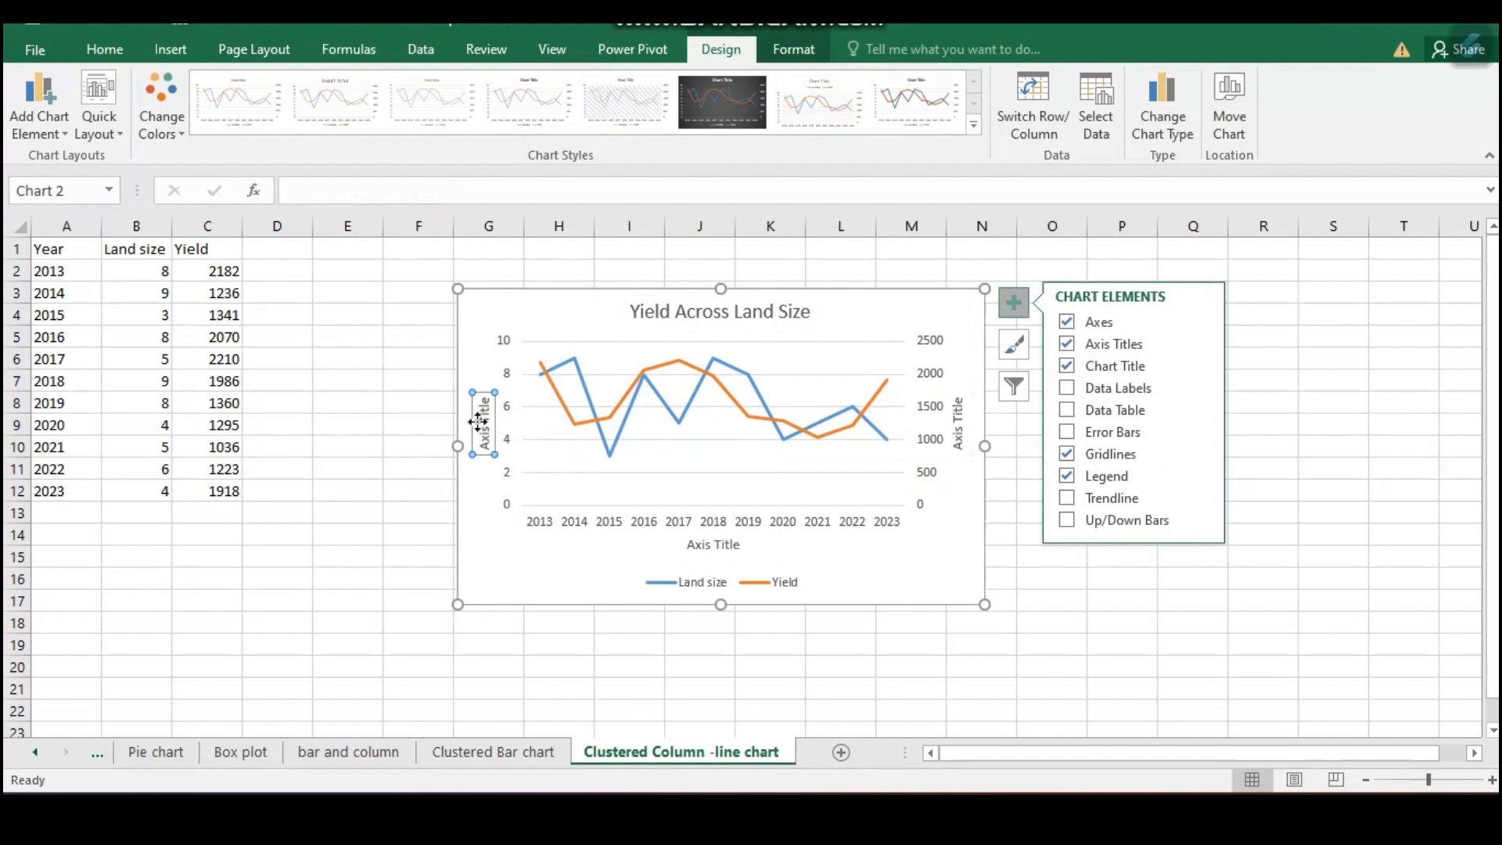
{"action": "type", "text": "Land S"}
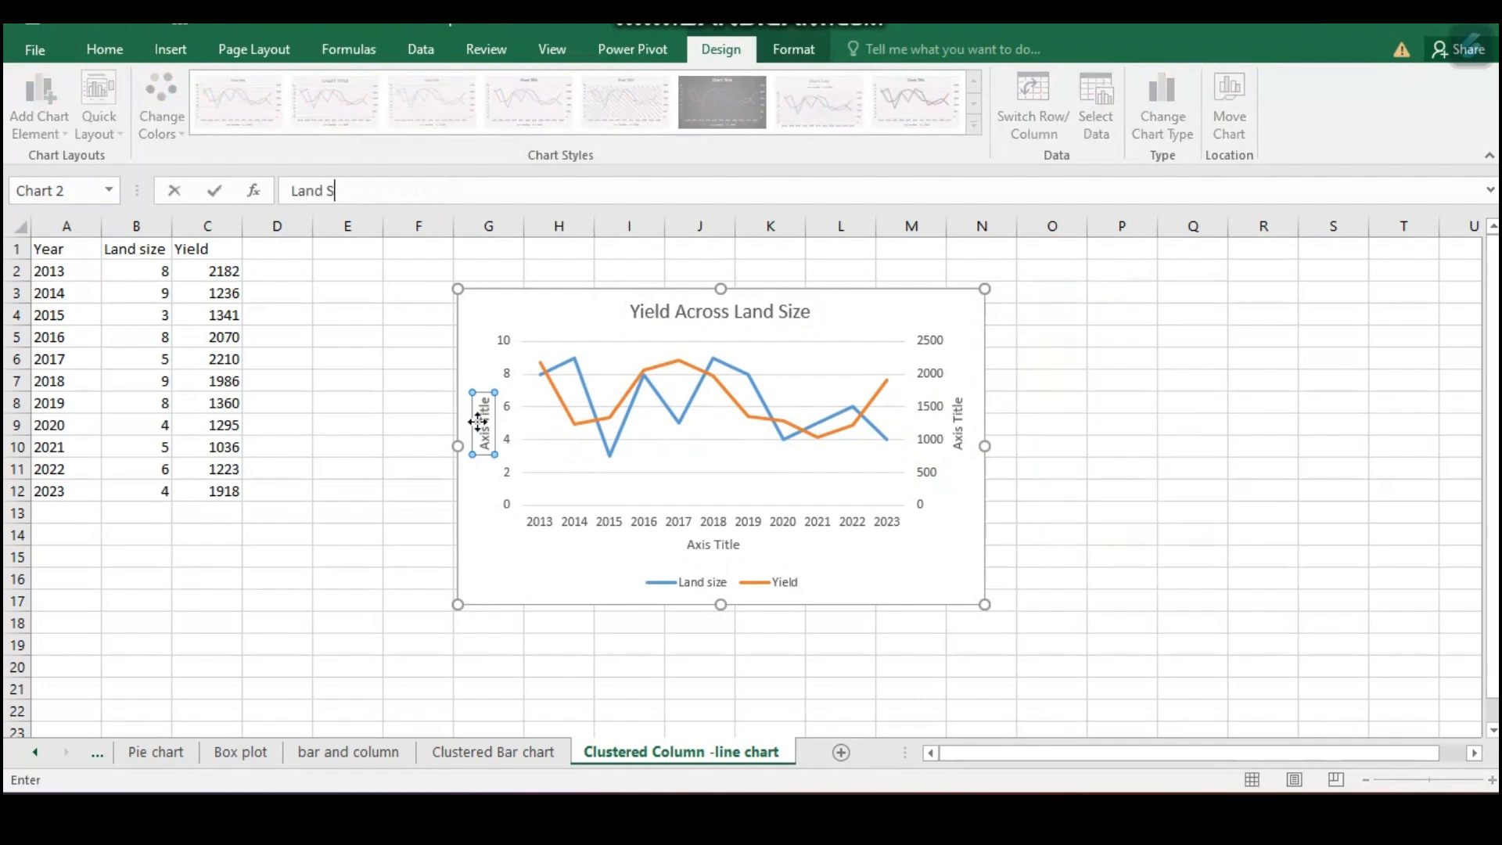
{"action": "type", "text": "ize (Ac"}
{"action": "key", "text": "BackSpace"}
{"action": "type", "text": "cre)"}
{"action": "key", "text": "Return"}
{"action": "left_click", "coordinate": [960, 429]}
{"action": "type", "text": "Yield (KG)"}
{"action": "key", "text": "Return"}
Title the horizontal axis "Year" and enlarge the chart to extend to about column O and row 20.
{"action": "left_click", "coordinate": [736, 545]}
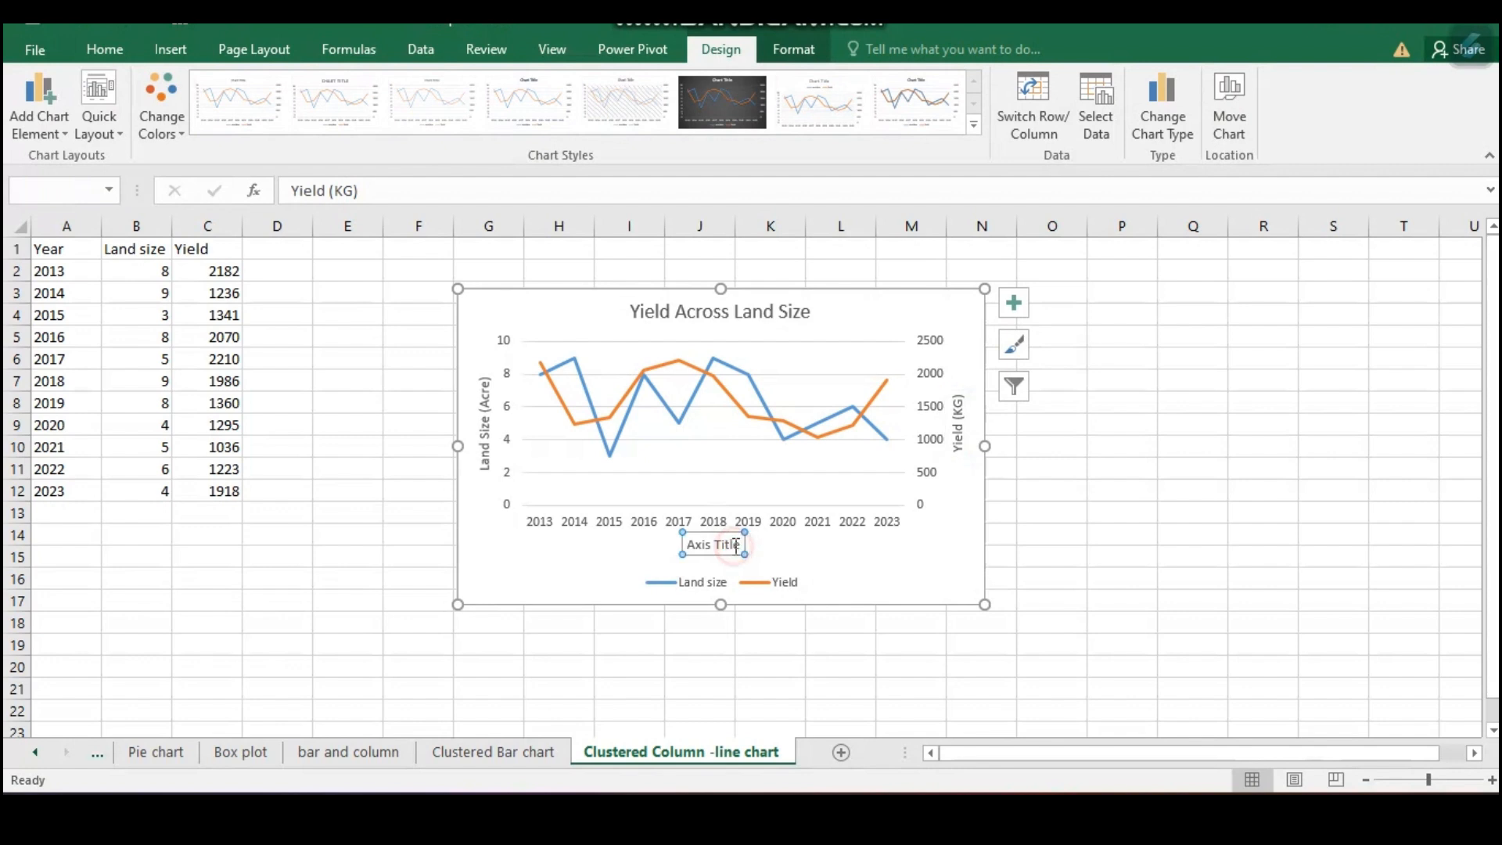
{"action": "type", "text": "Year"}
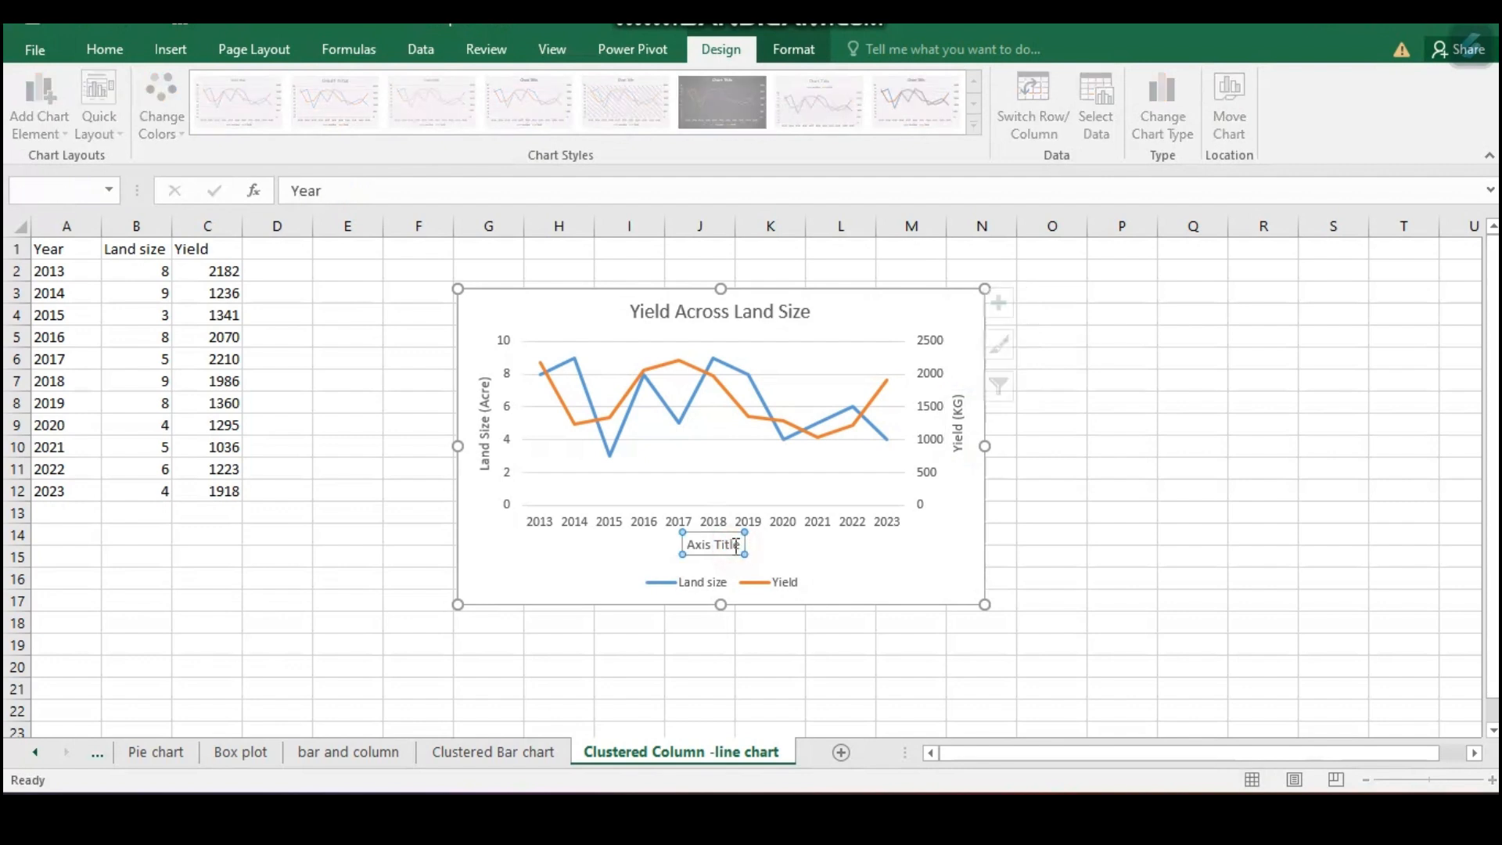
{"action": "key", "text": "Return"}
{"action": "left_click", "coordinate": [968, 600]}
{"action": "left_click_drag", "start_coordinate": [984, 604], "coordinate": [1067, 666]}
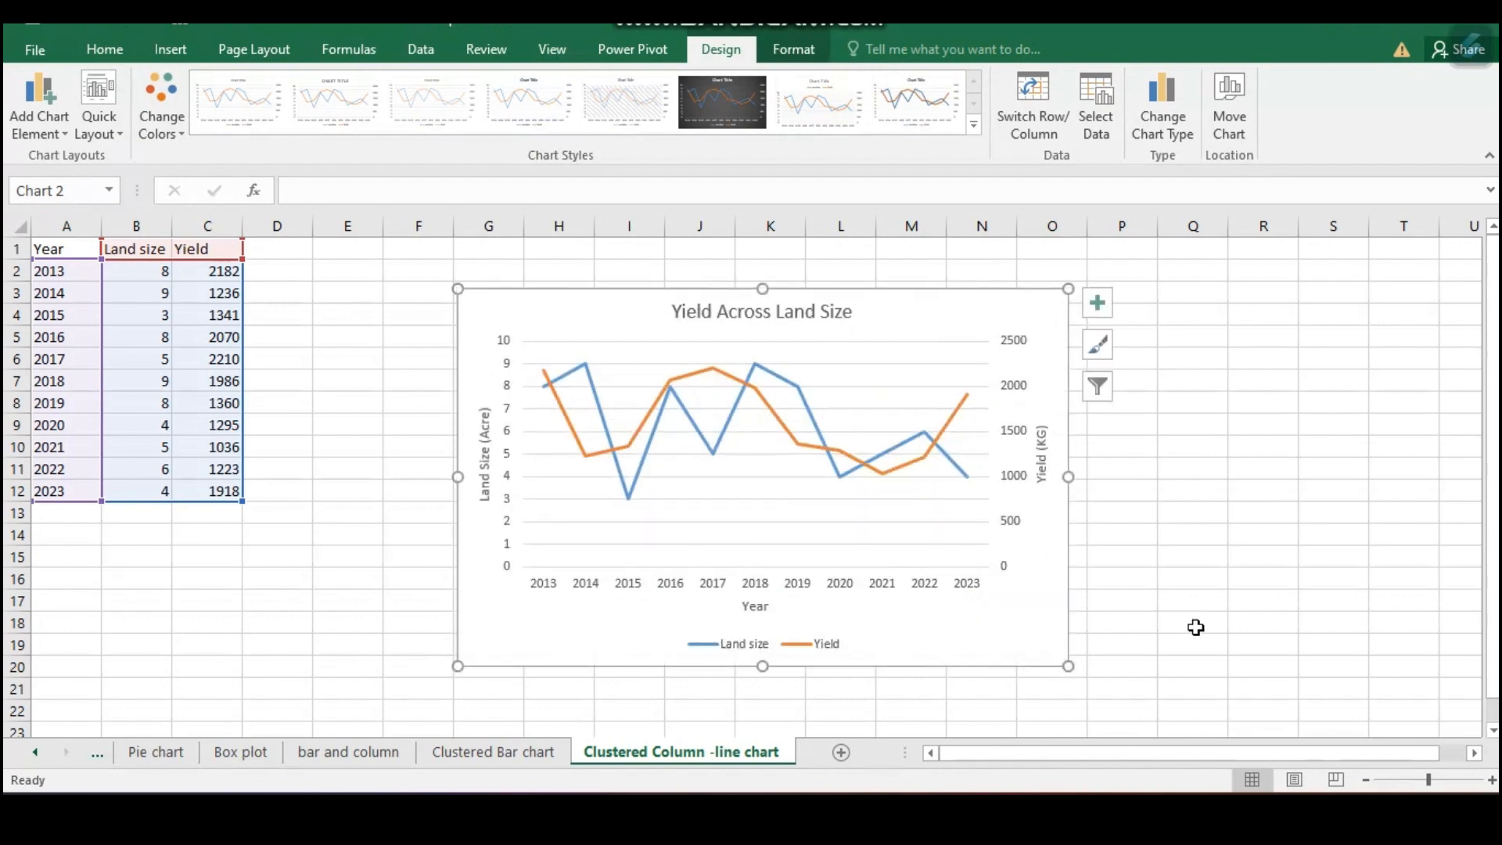